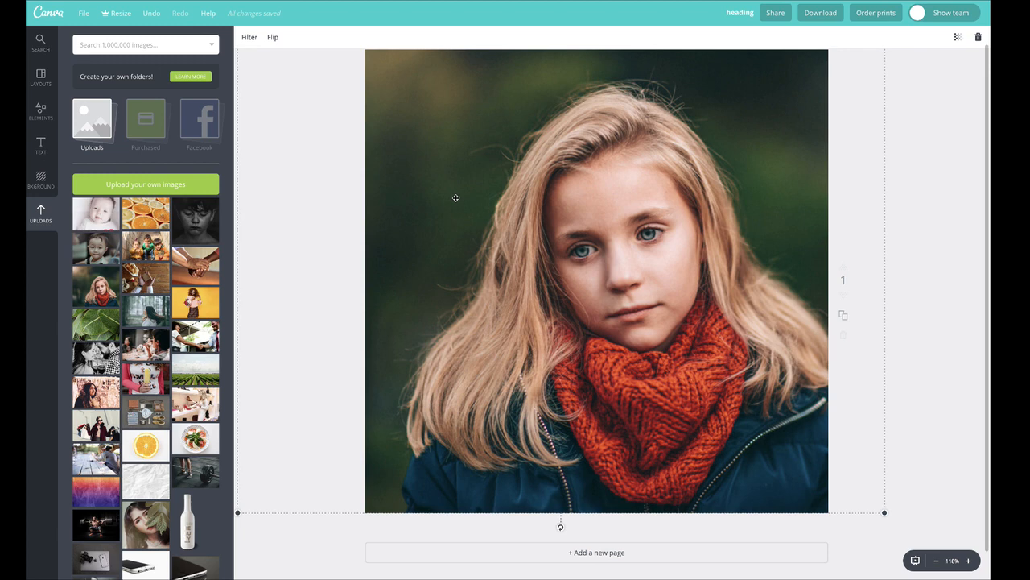
Step: Adjust the portrait's filter to saturation -100, contrast +32, brightness +24, blur -9, X-Process -1 and vignette +100
{"action": "left_click", "coordinate": [245, 39]}
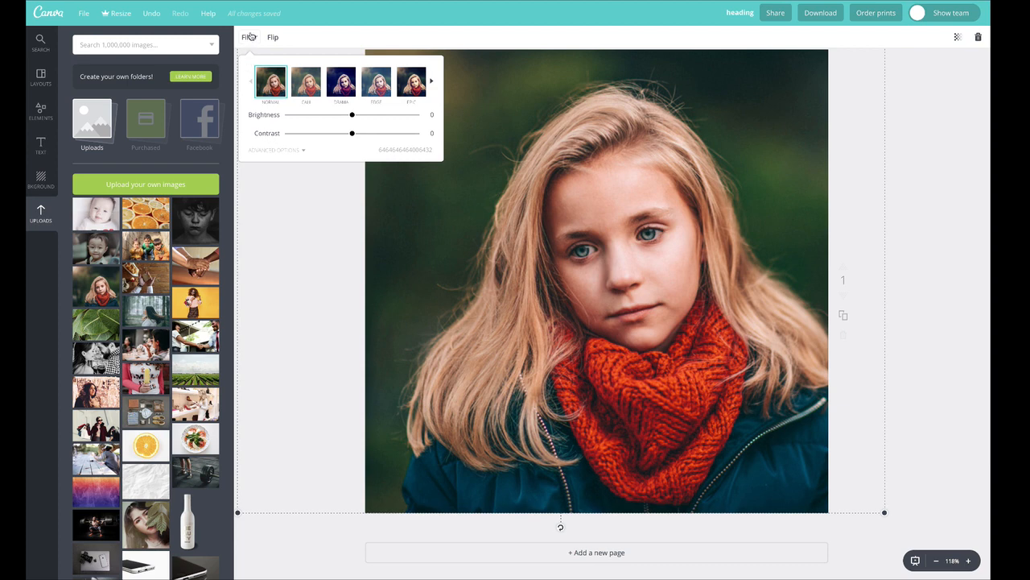
{"action": "left_click", "coordinate": [272, 150]}
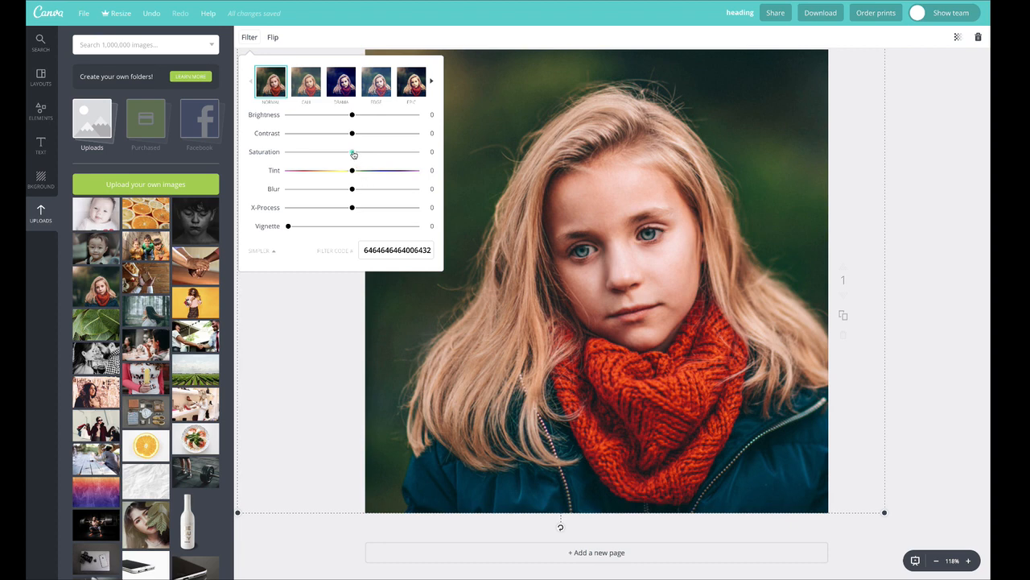
{"action": "left_click_drag", "start_coordinate": [353, 152], "coordinate": [271, 158]}
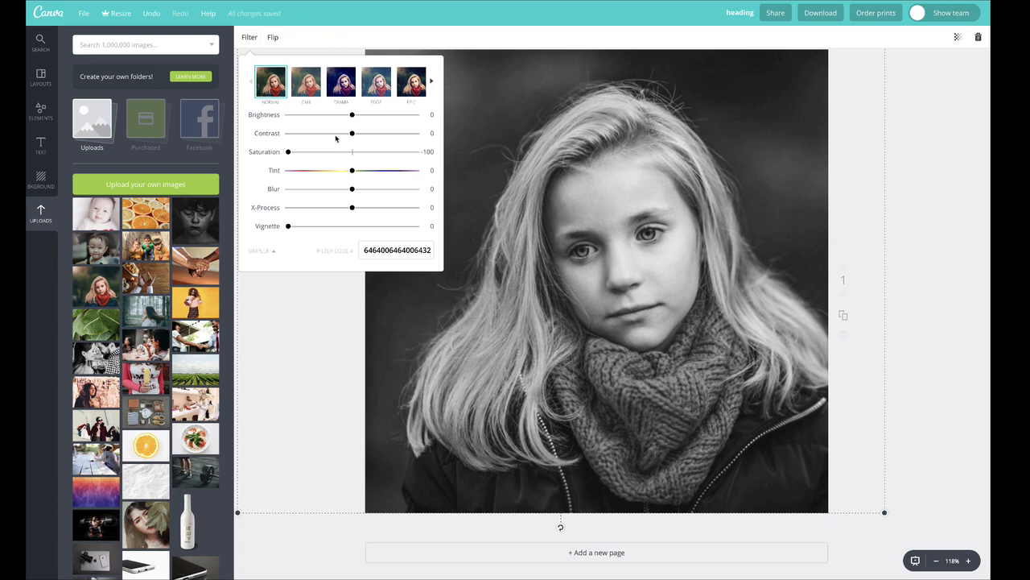
{"action": "left_click_drag", "start_coordinate": [355, 135], "coordinate": [367, 119]}
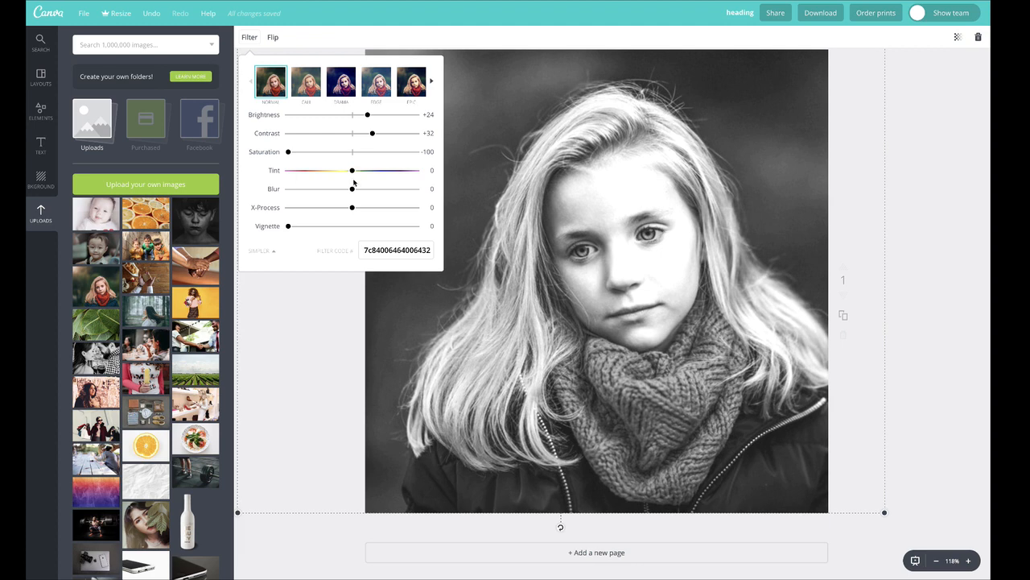
{"action": "mouse_move", "coordinate": [354, 190]}
{"action": "left_mouse_down"}
{"action": "mouse_move", "coordinate": [339, 190]}
{"action": "mouse_move", "coordinate": [362, 191]}
{"action": "mouse_move", "coordinate": [340, 190]}
{"action": "mouse_move", "coordinate": [363, 207]}
{"action": "mouse_move", "coordinate": [337, 208]}
{"action": "mouse_move", "coordinate": [351, 207]}
{"action": "left_mouse_up"}
{"action": "left_click_drag", "start_coordinate": [288, 230], "coordinate": [415, 227]}
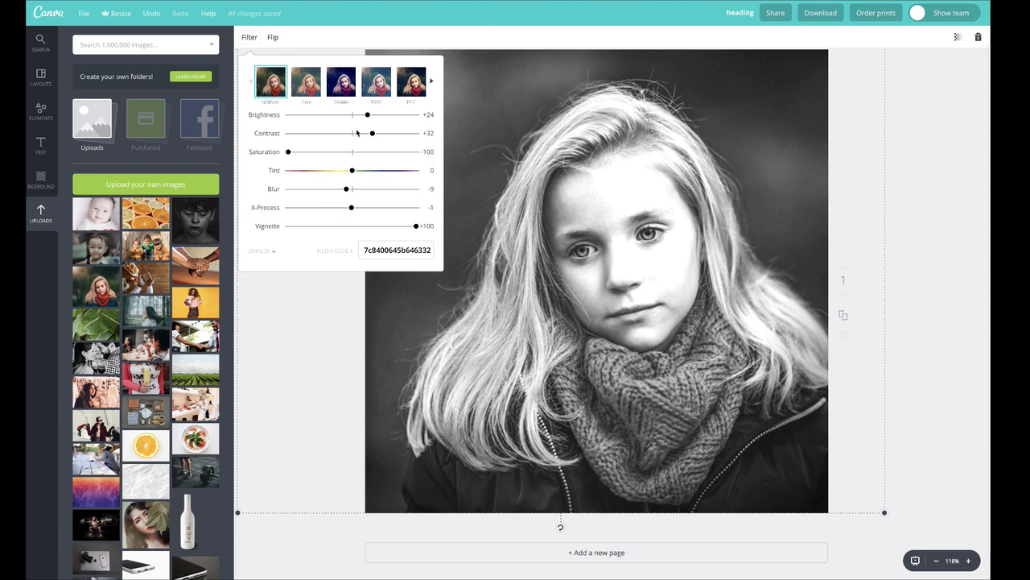
Step: Set the portrait's brightness to +19, contrast to +13 and saturation to -91, and close the filter settings
{"action": "mouse_move", "coordinate": [363, 115]}
{"action": "left_mouse_down"}
{"action": "mouse_move", "coordinate": [376, 115]}
{"action": "mouse_move", "coordinate": [360, 115]}
{"action": "mouse_move", "coordinate": [375, 132]}
{"action": "mouse_move", "coordinate": [359, 133]}
{"action": "left_mouse_up"}
{"action": "mouse_move", "coordinate": [288, 153]}
{"action": "left_mouse_down"}
{"action": "mouse_move", "coordinate": [308, 153]}
{"action": "mouse_move", "coordinate": [294, 152]}
{"action": "left_mouse_up"}
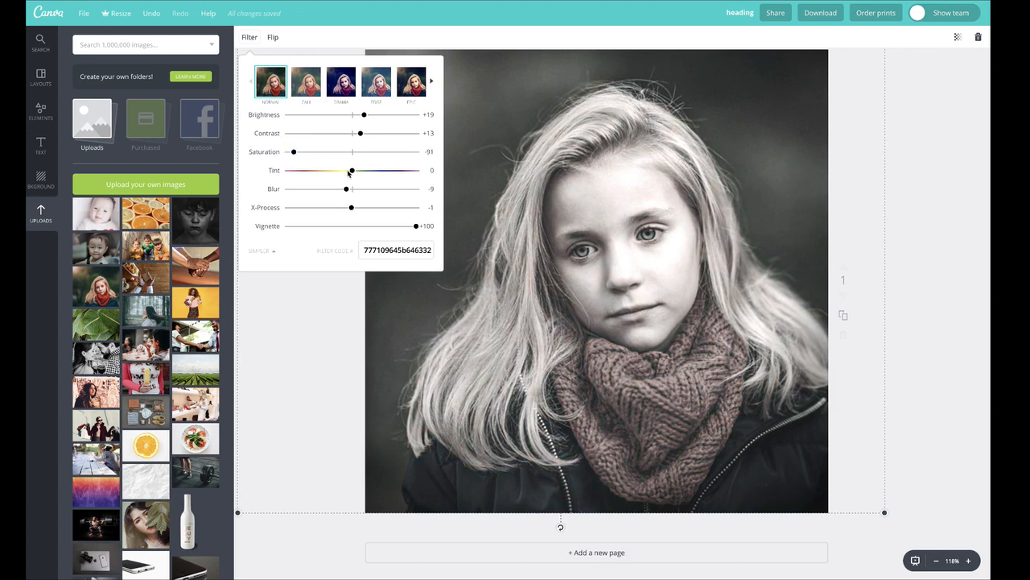
{"action": "mouse_move", "coordinate": [352, 171]}
{"action": "left_mouse_down"}
{"action": "mouse_move", "coordinate": [331, 171]}
{"action": "mouse_move", "coordinate": [352, 171]}
{"action": "left_mouse_up"}
{"action": "left_click", "coordinate": [294, 301]}
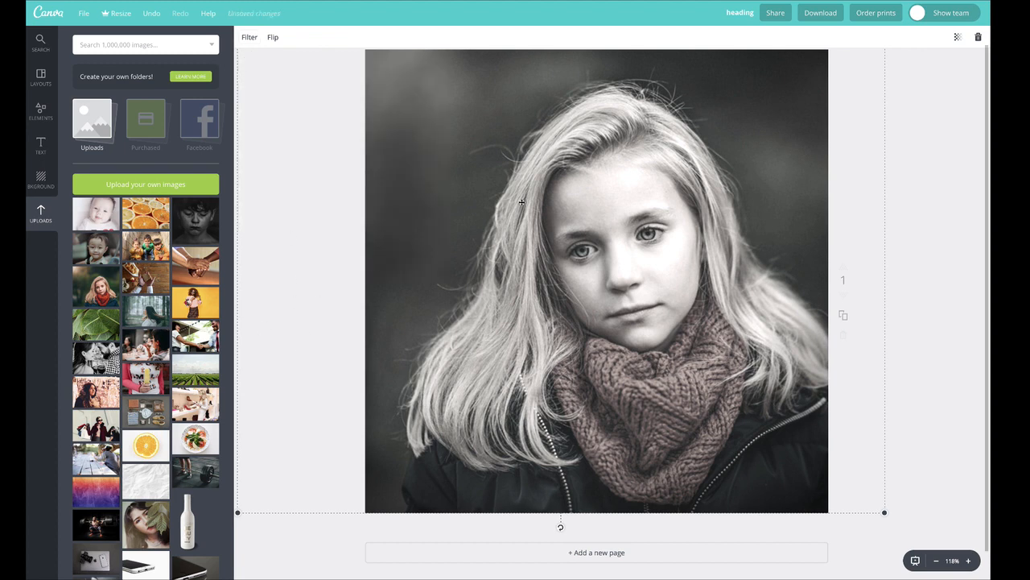
Step: Try the Epic, Edge, Drama and Cali preset filters on the portrait, and restore the Normal filter
{"action": "left_click", "coordinate": [249, 37]}
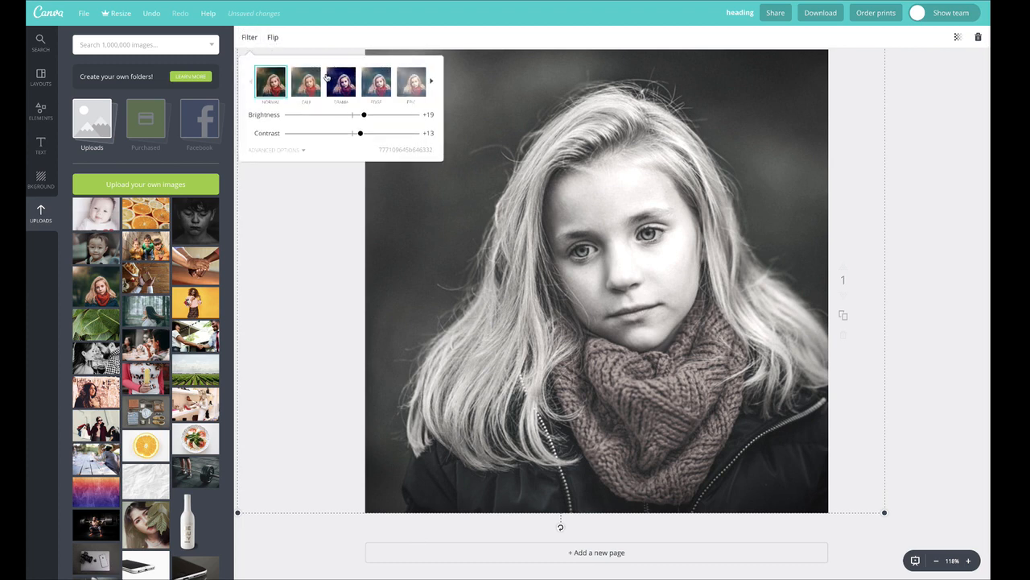
{"action": "left_click", "coordinate": [412, 84]}
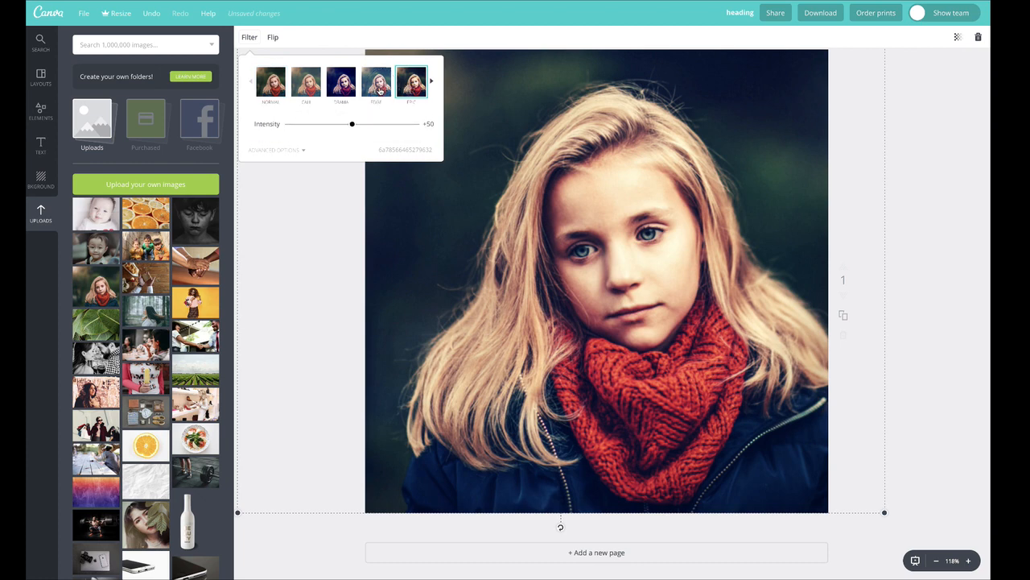
{"action": "left_click", "coordinate": [378, 84]}
{"action": "left_click", "coordinate": [344, 84]}
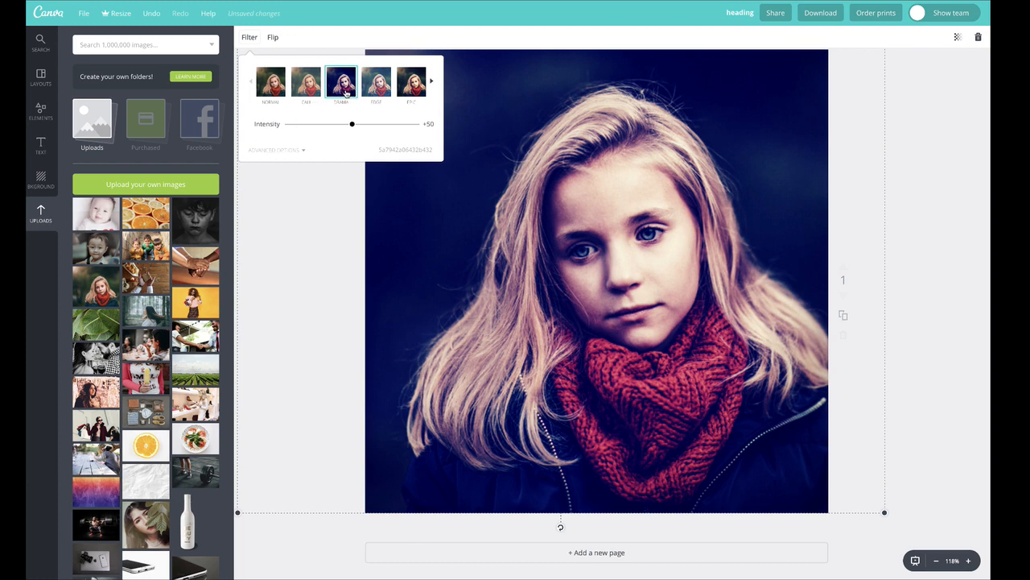
{"action": "left_click", "coordinate": [280, 151]}
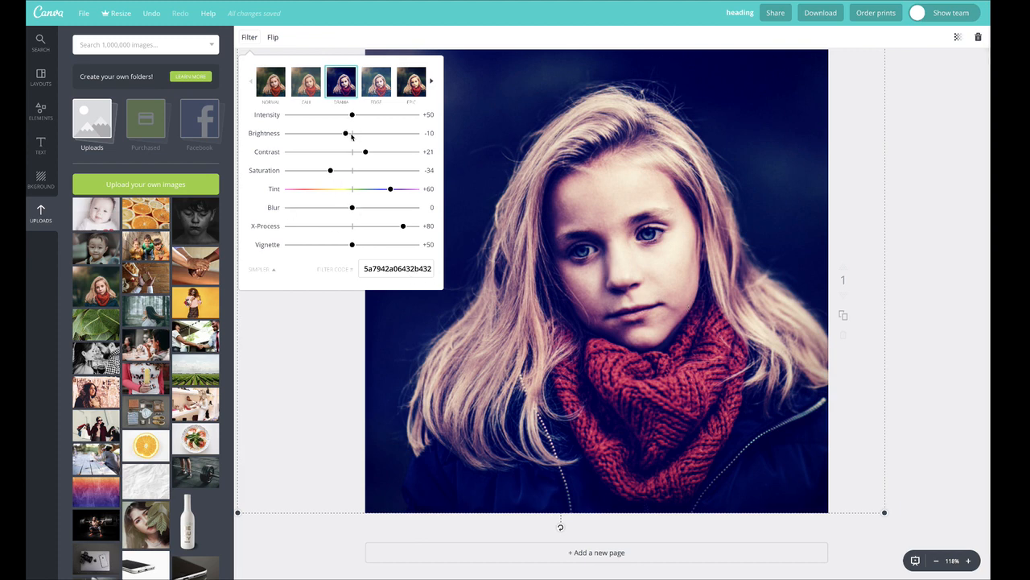
{"action": "left_click", "coordinate": [311, 87]}
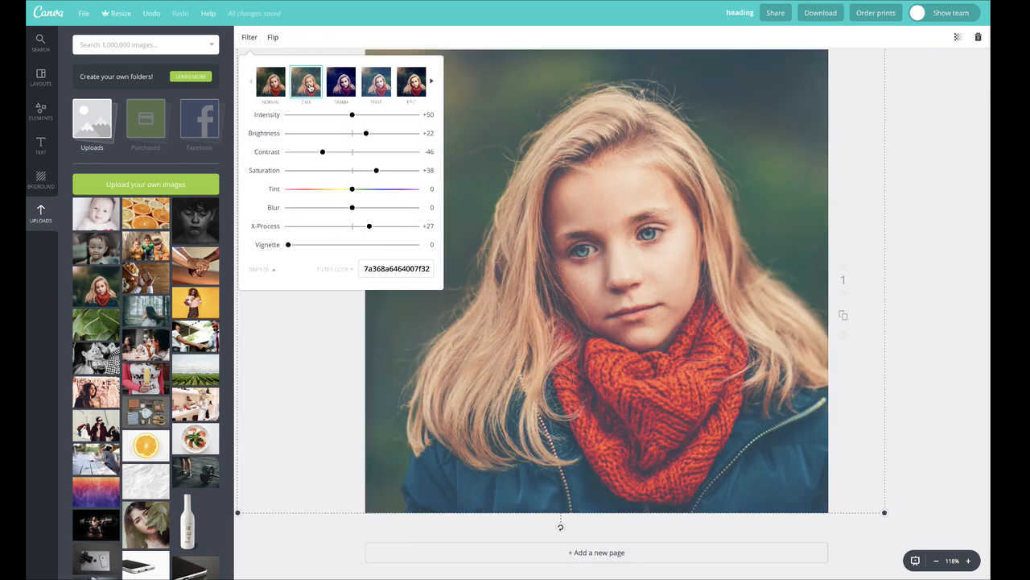
{"action": "left_click", "coordinate": [279, 91]}
{"action": "left_click", "coordinate": [287, 379]}
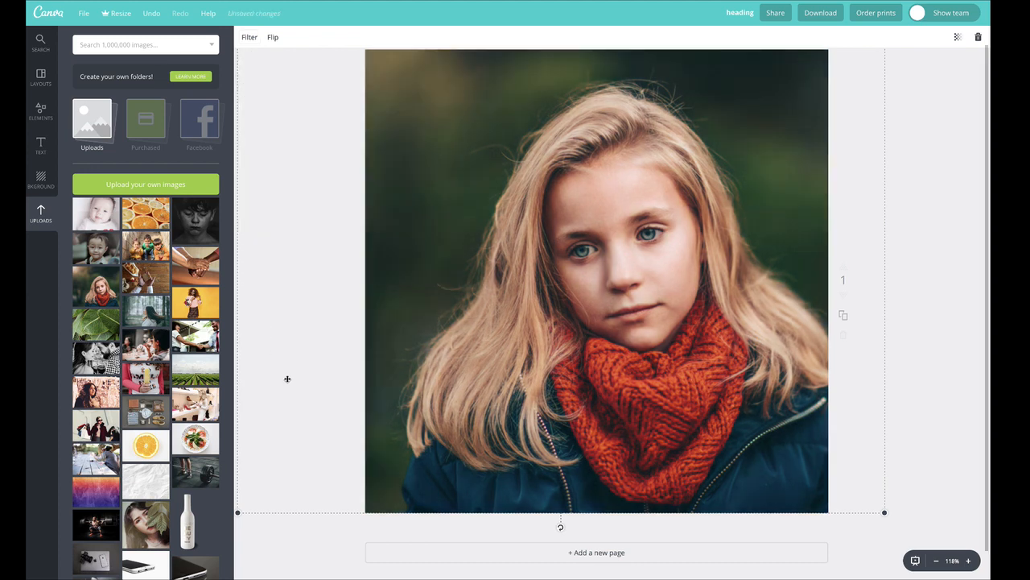
Step: Turn the portrait black and white with saturation -100, contrast +18 and brightness +10, and close the filter settings
{"action": "left_click", "coordinate": [250, 37]}
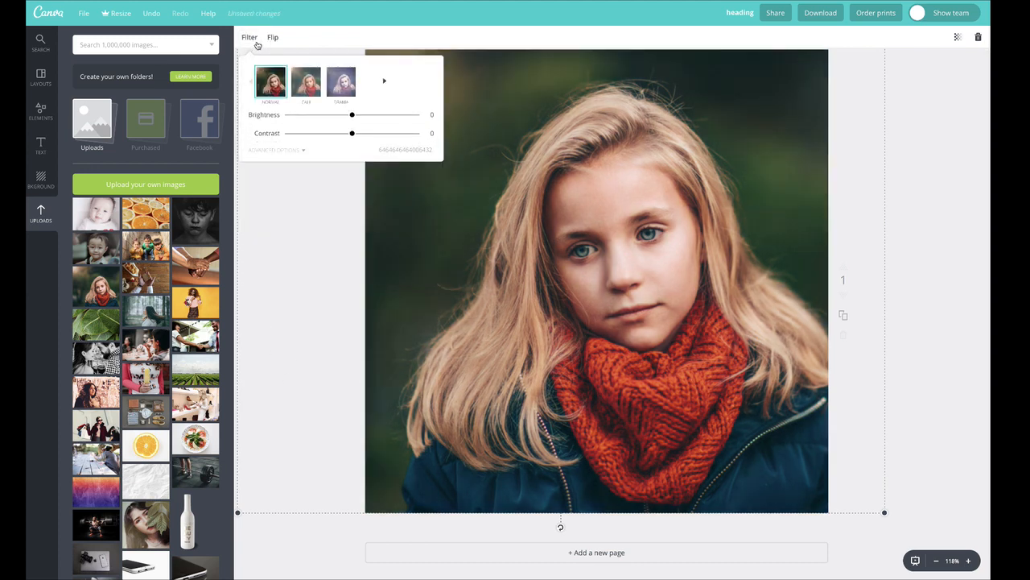
{"action": "left_click", "coordinate": [283, 152]}
{"action": "left_click", "coordinate": [291, 151]}
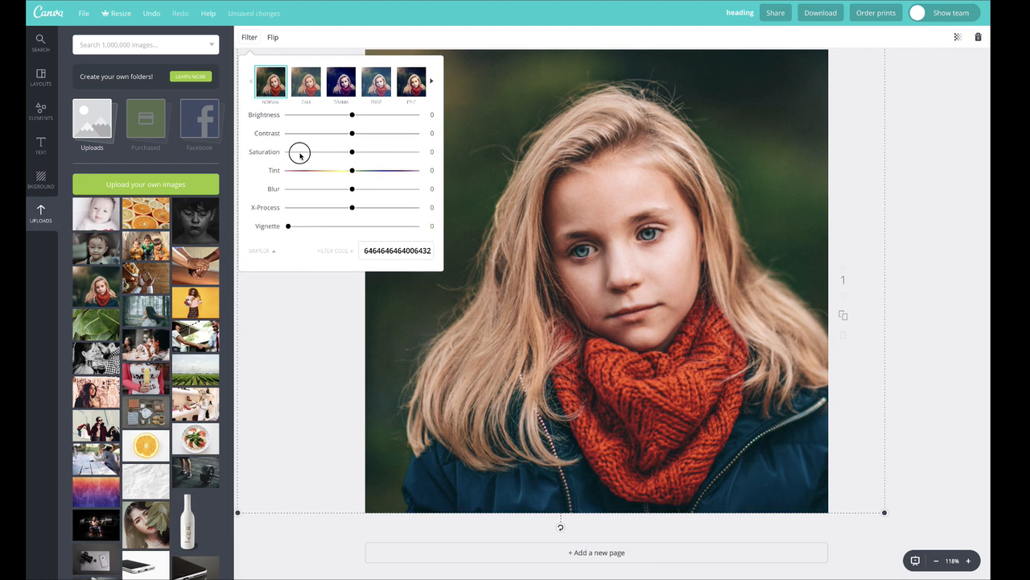
{"action": "left_click", "coordinate": [364, 133]}
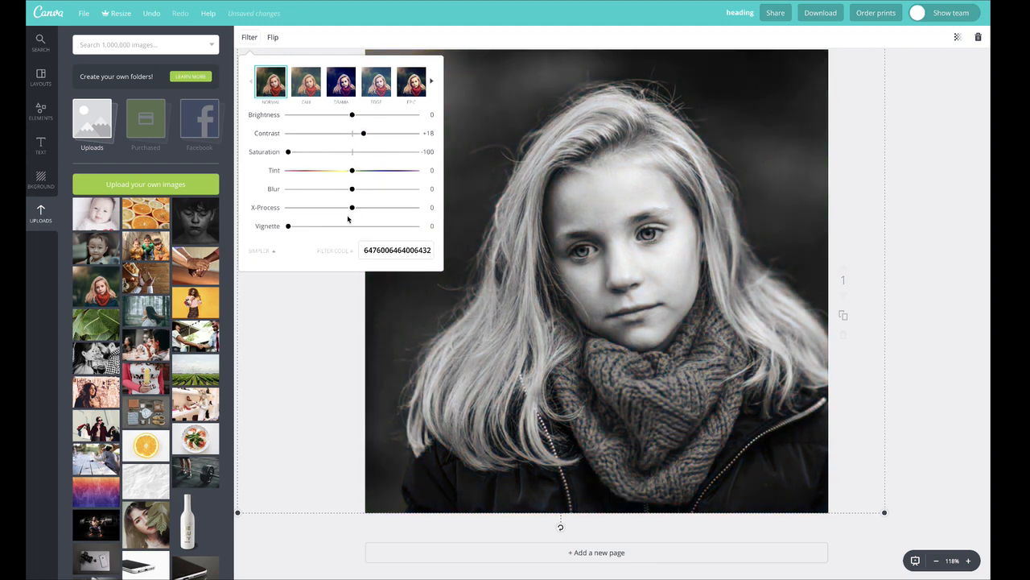
{"action": "left_click", "coordinate": [358, 114]}
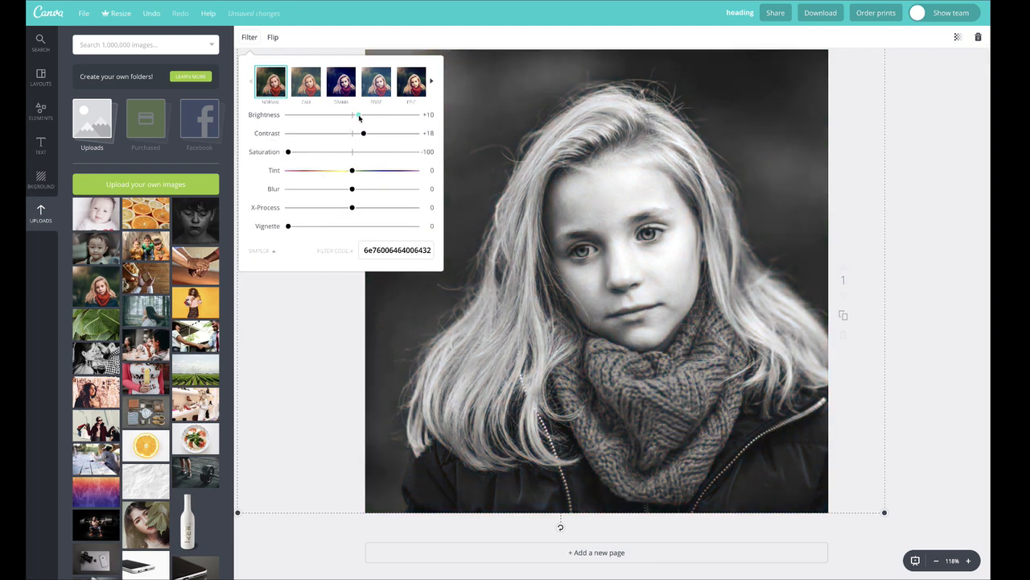
{"action": "left_click", "coordinate": [295, 332]}
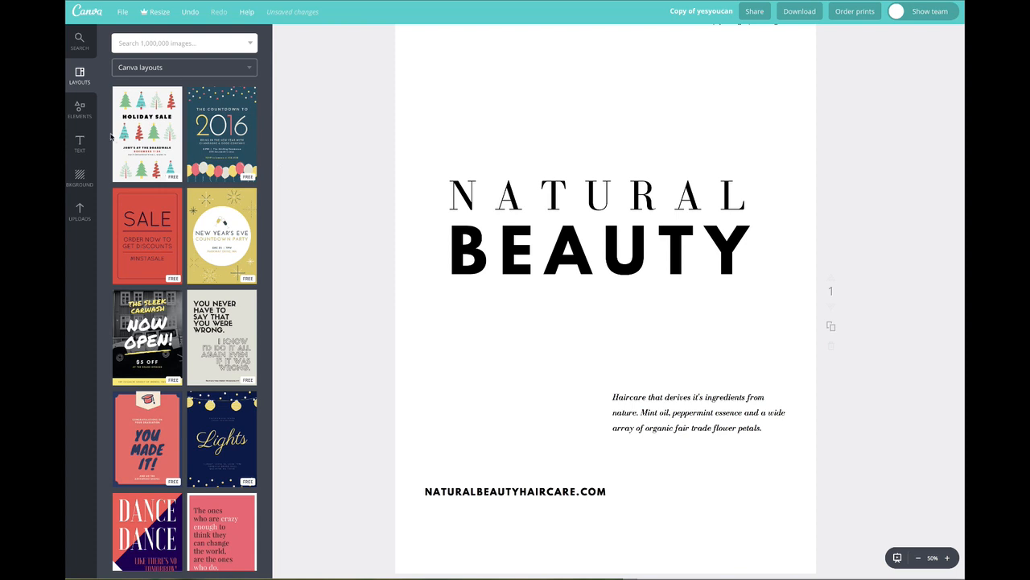
Step: Add the uploaded photo of the woman behind the leaf to the poster and enlarge it to cover most of the page width
{"action": "left_click", "coordinate": [79, 113]}
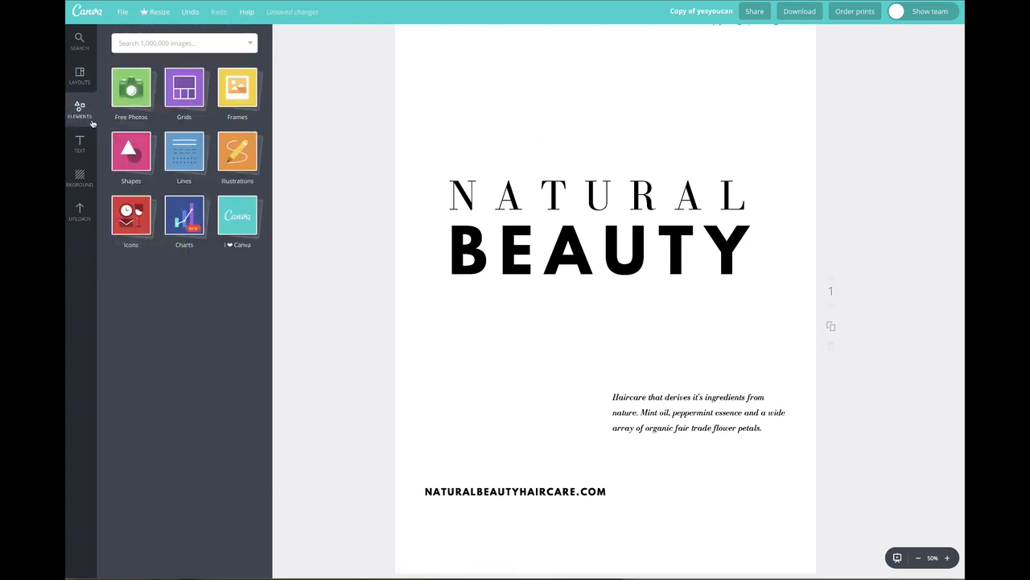
{"action": "left_click", "coordinate": [80, 211]}
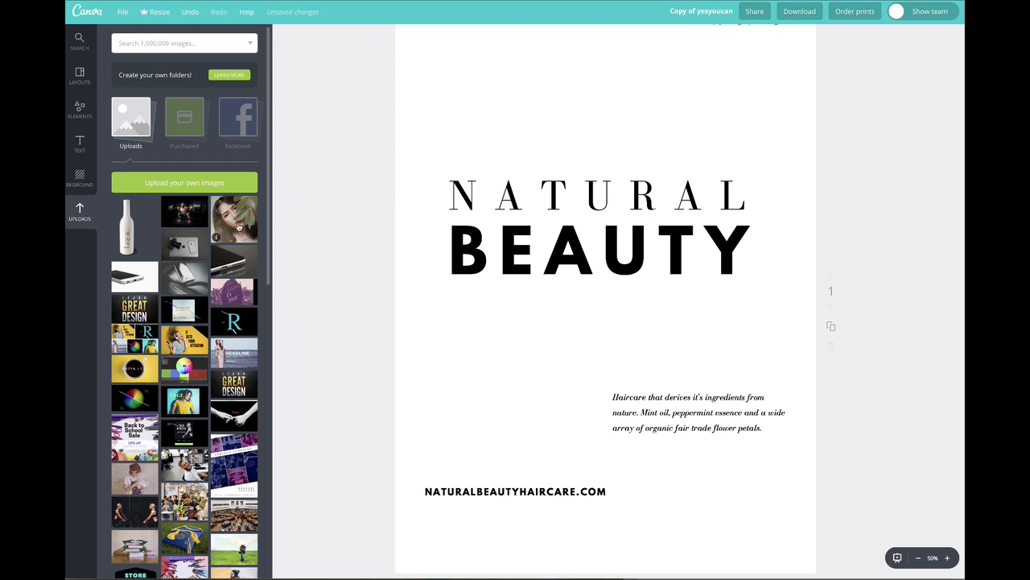
{"action": "left_click_drag", "start_coordinate": [237, 223], "coordinate": [567, 263]}
{"action": "left_click_drag", "start_coordinate": [579, 301], "coordinate": [573, 360]}
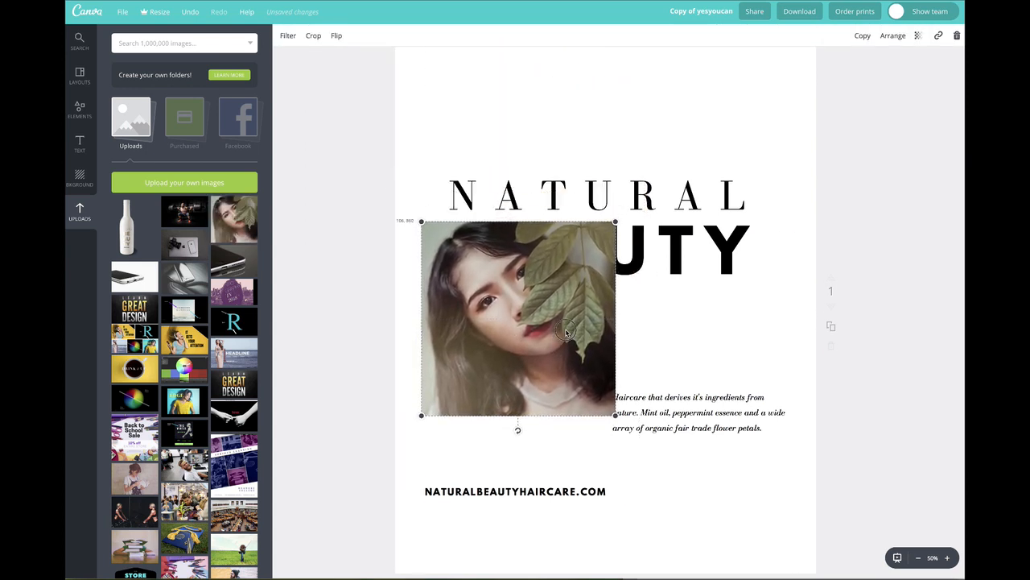
{"action": "left_click_drag", "start_coordinate": [616, 224], "coordinate": [777, 79]}
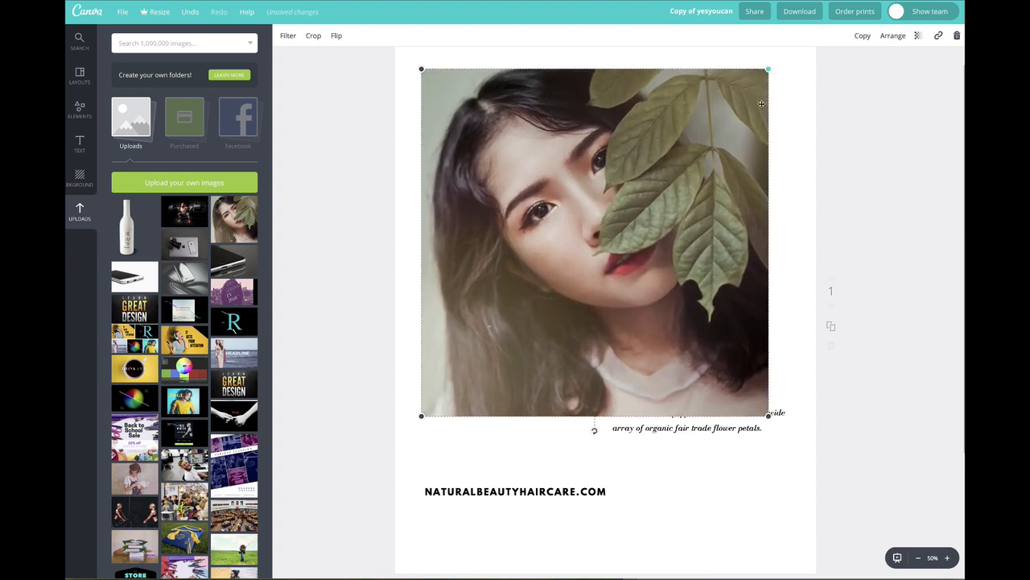
{"action": "left_click_drag", "start_coordinate": [759, 140], "coordinate": [770, 129]}
Step: Send the woman's photo behind the poster text and deselect it
{"action": "left_click", "coordinate": [894, 36]}
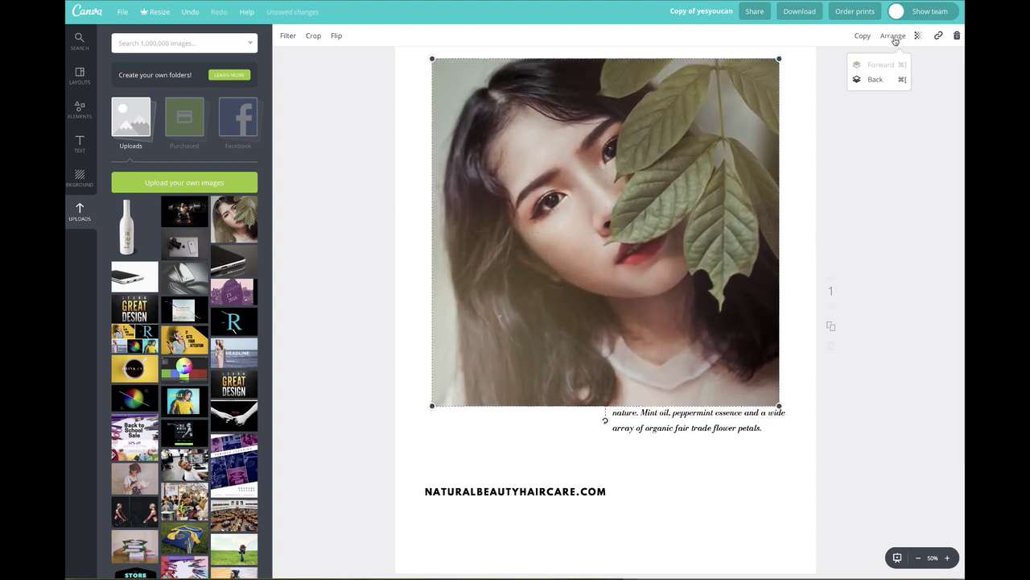
{"action": "left_click", "coordinate": [875, 80]}
{"action": "left_click", "coordinate": [878, 84]}
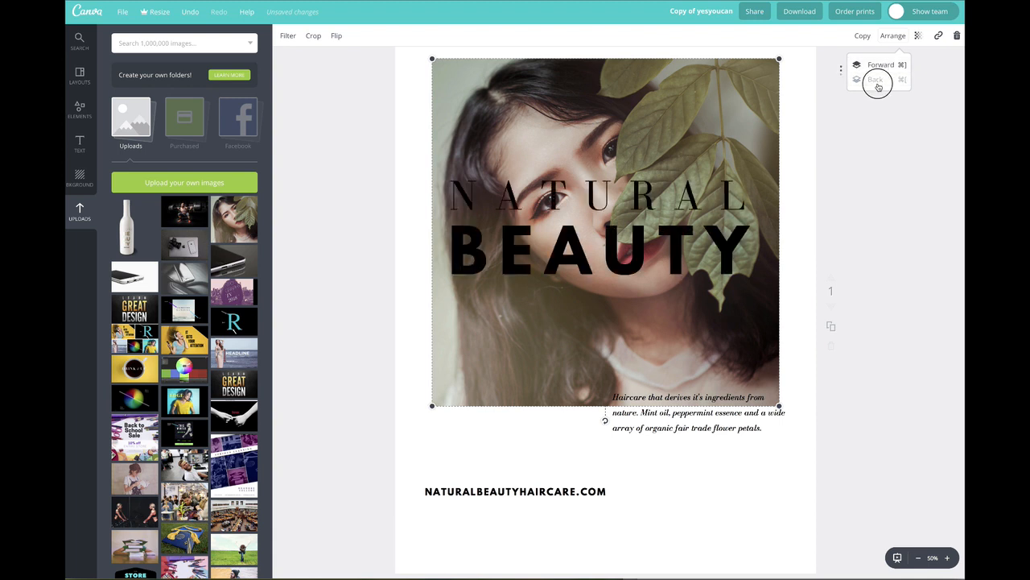
{"action": "left_click", "coordinate": [864, 196]}
{"action": "left_click", "coordinate": [872, 170]}
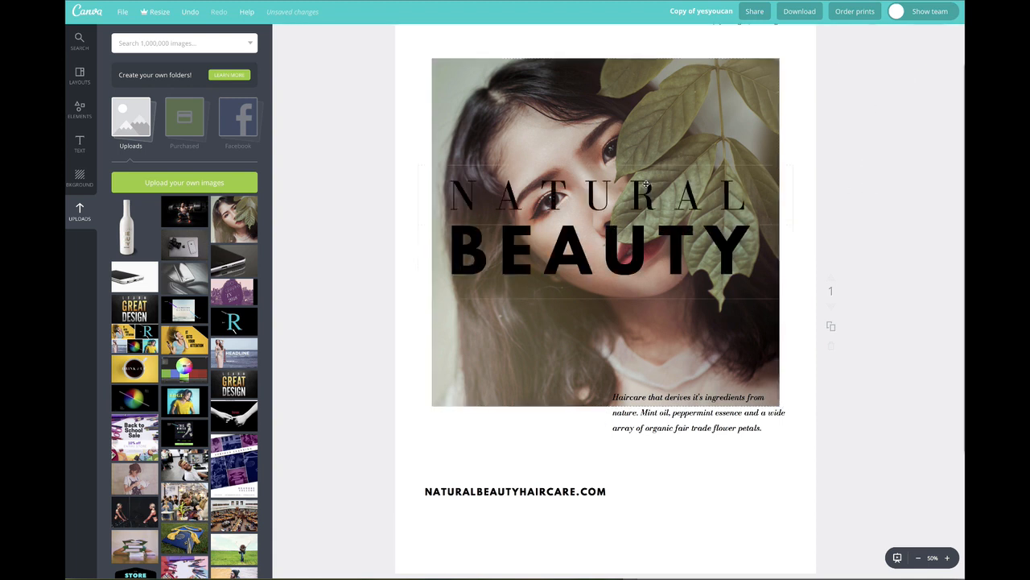
Step: Move the haircare description and the website address down side by side at the bottom of the poster
{"action": "scroll", "coordinate": [620, 204], "scroll_direction": "up", "scroll_amount": 1}
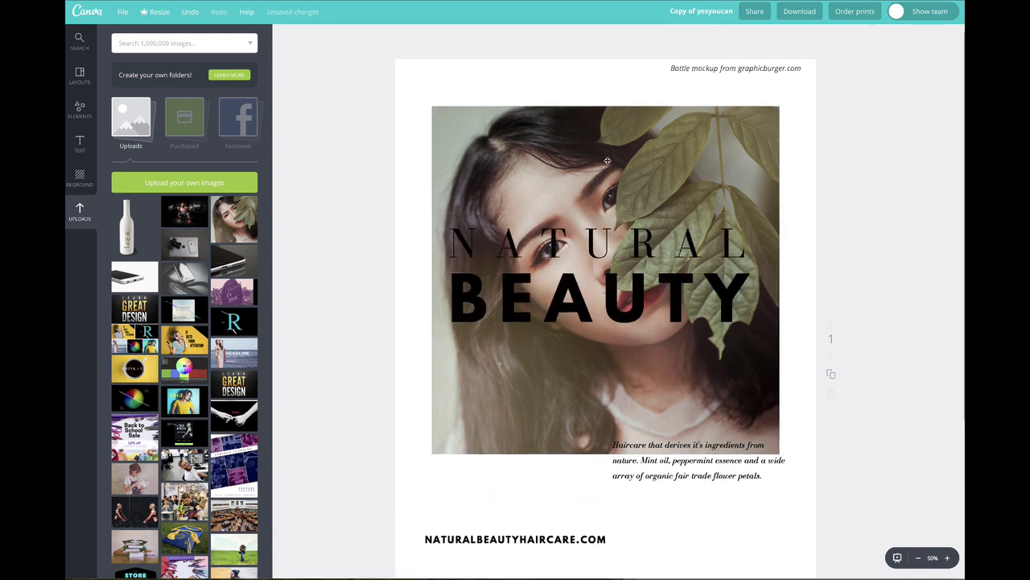
{"action": "scroll", "coordinate": [662, 421], "scroll_direction": "down", "scroll_amount": 2}
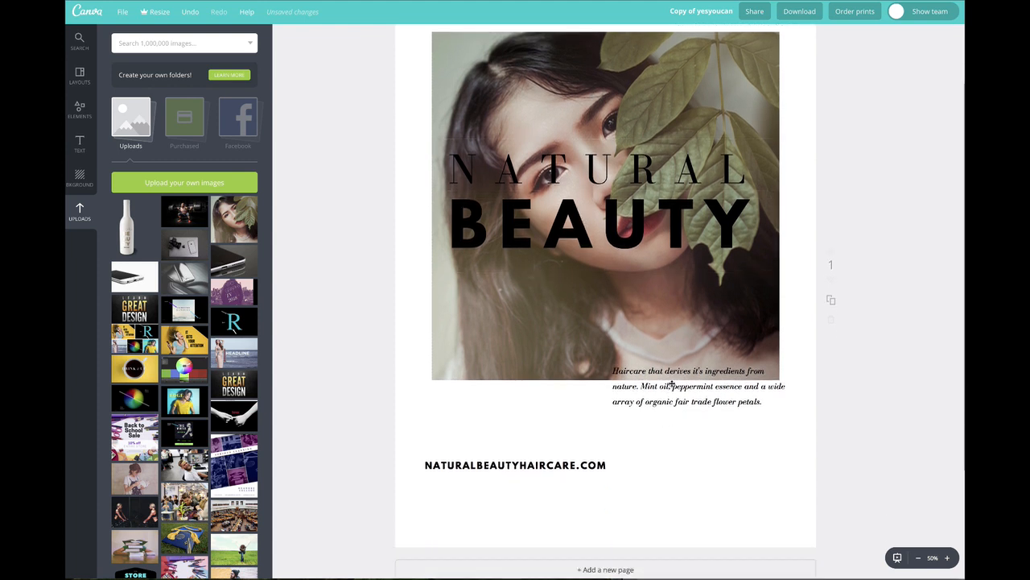
{"action": "left_click_drag", "start_coordinate": [672, 385], "coordinate": [677, 505]}
{"action": "left_click_drag", "start_coordinate": [562, 470], "coordinate": [557, 526]}
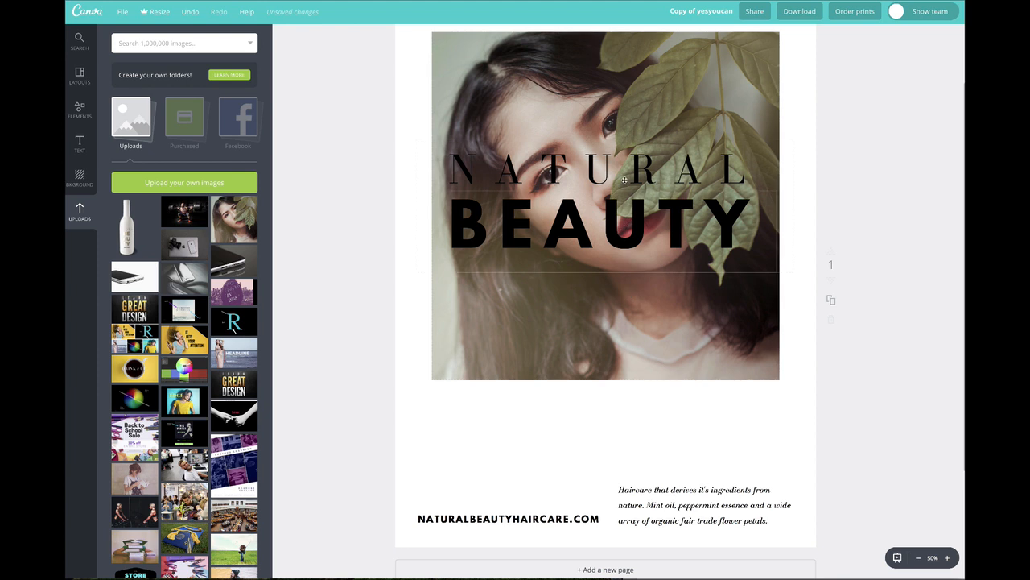
Step: Move the NATURAL BEAUTY heading down to just above the website address and description
{"action": "left_click_drag", "start_coordinate": [625, 181], "coordinate": [645, 392]}
{"action": "left_click", "coordinate": [816, 386]}
{"action": "left_click_drag", "start_coordinate": [720, 419], "coordinate": [717, 417]}
Step: Shift the photo up clear of the heading and move the bottle mockup credit off the page
{"action": "scroll", "coordinate": [832, 408], "scroll_direction": "up", "scroll_amount": 3}
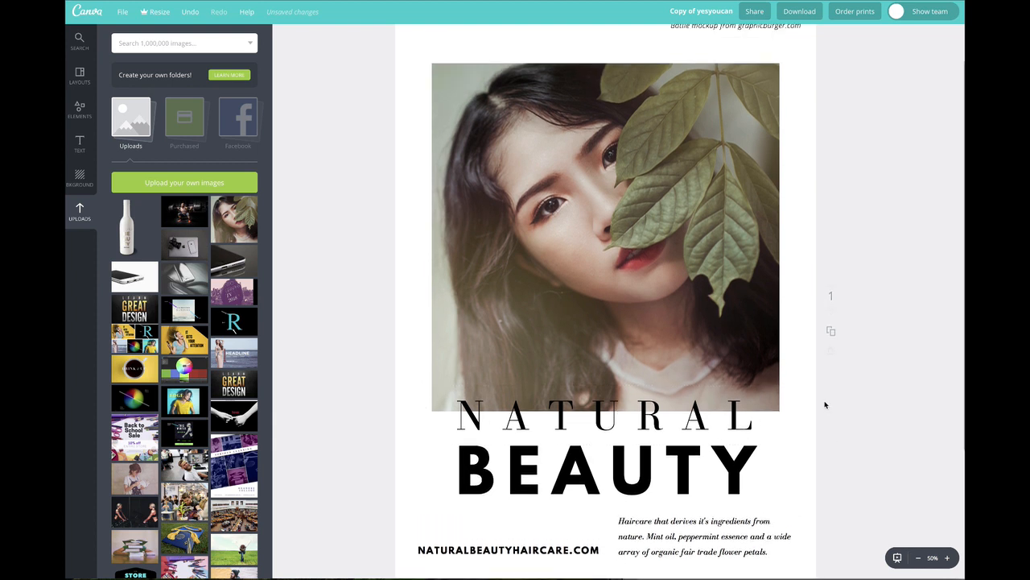
{"action": "left_click_drag", "start_coordinate": [655, 211], "coordinate": [655, 191]}
{"action": "left_click_drag", "start_coordinate": [691, 76], "coordinate": [844, 69]}
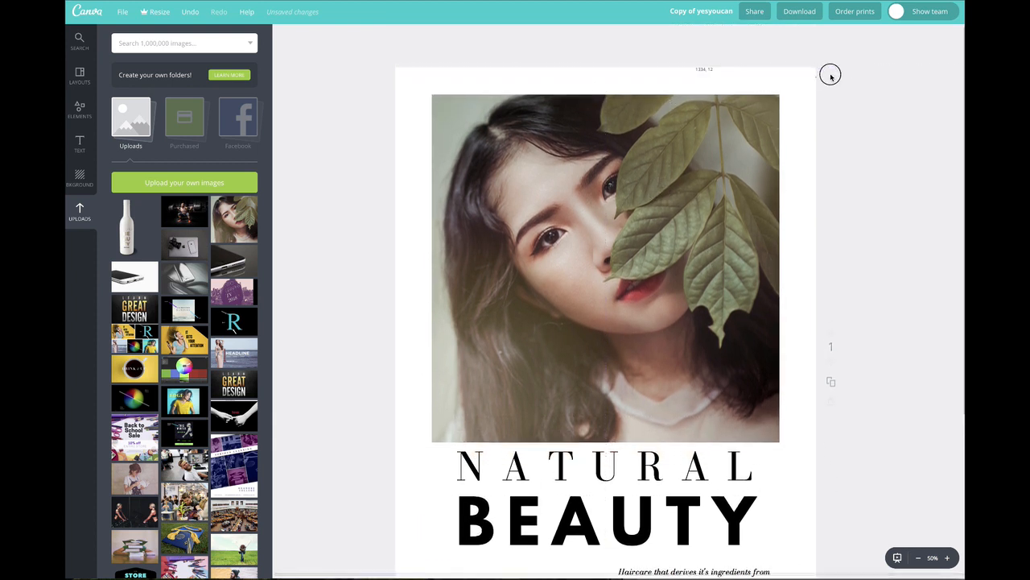
{"action": "left_click_drag", "start_coordinate": [678, 202], "coordinate": [683, 195]}
{"action": "left_click_drag", "start_coordinate": [587, 211], "coordinate": [585, 209]}
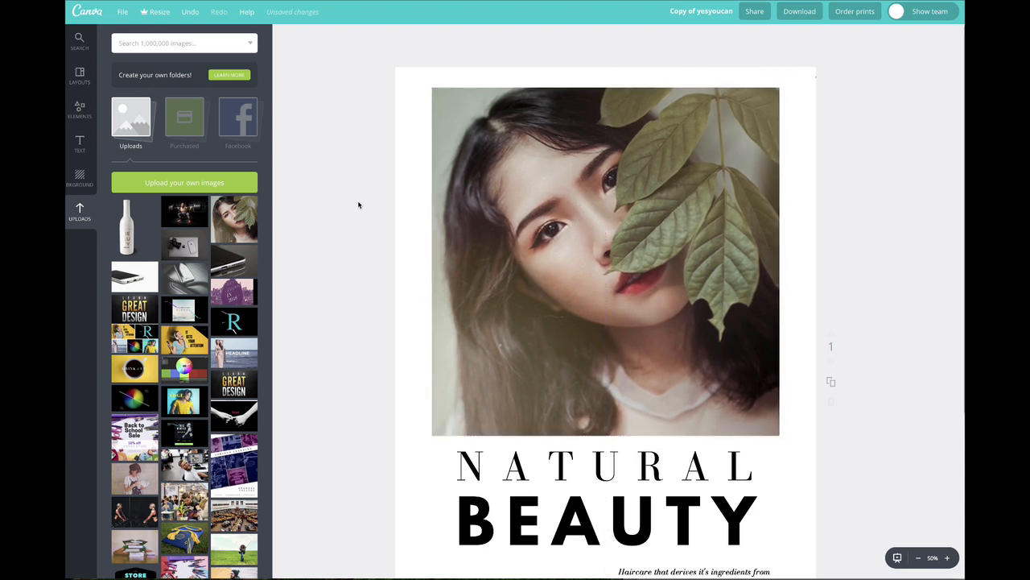
Step: Nudge the website address up and the haircare description slightly down so the two line up
{"action": "left_click", "coordinate": [918, 558]}
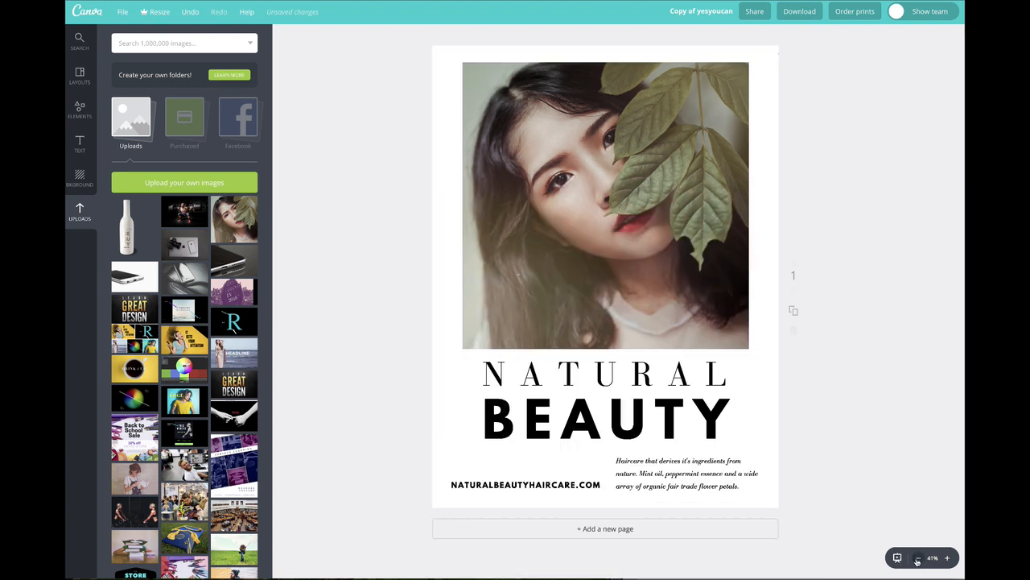
{"action": "left_click_drag", "start_coordinate": [571, 484], "coordinate": [570, 477]}
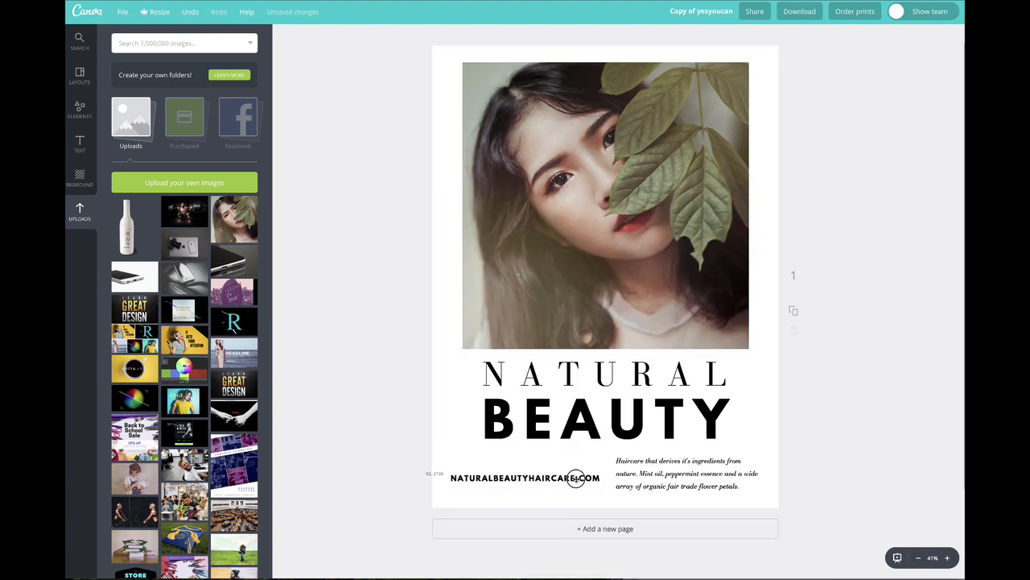
{"action": "left_click_drag", "start_coordinate": [663, 462], "coordinate": [665, 464]}
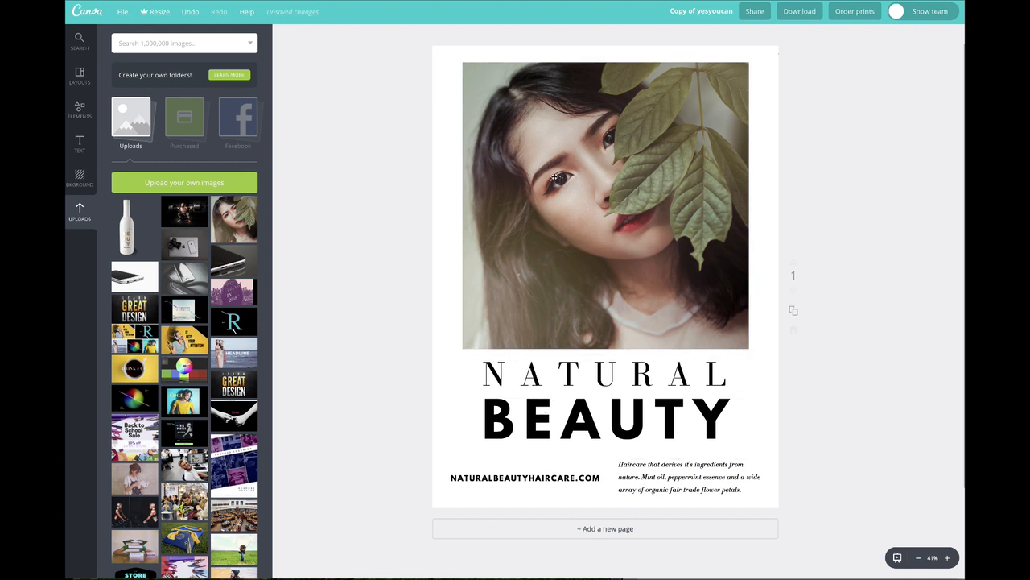
Step: Enlarge the portrait photo until it covers the whole page behind the text
{"action": "left_click", "coordinate": [565, 201]}
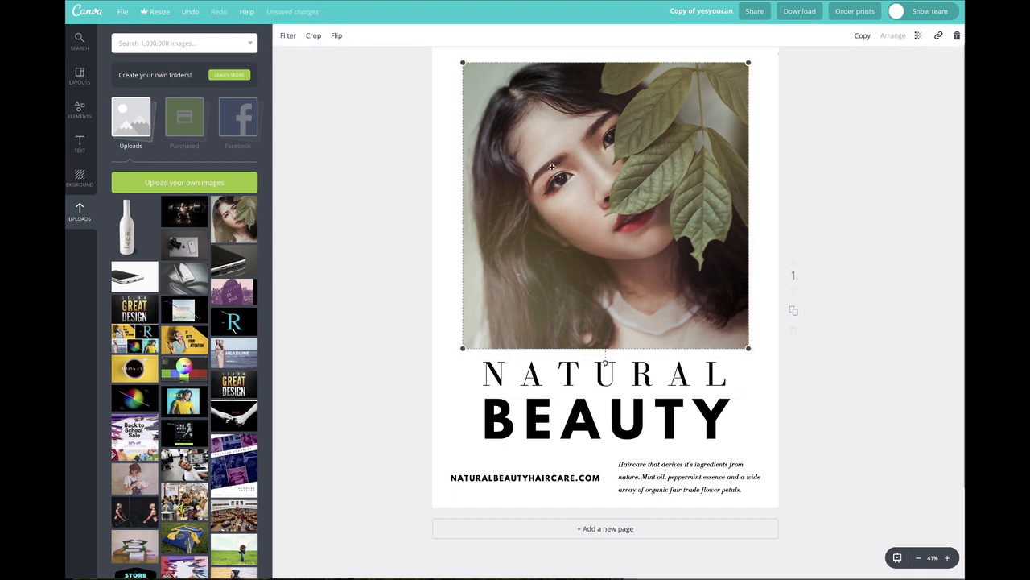
{"action": "scroll", "coordinate": [534, 249], "scroll_direction": "up", "scroll_amount": 1}
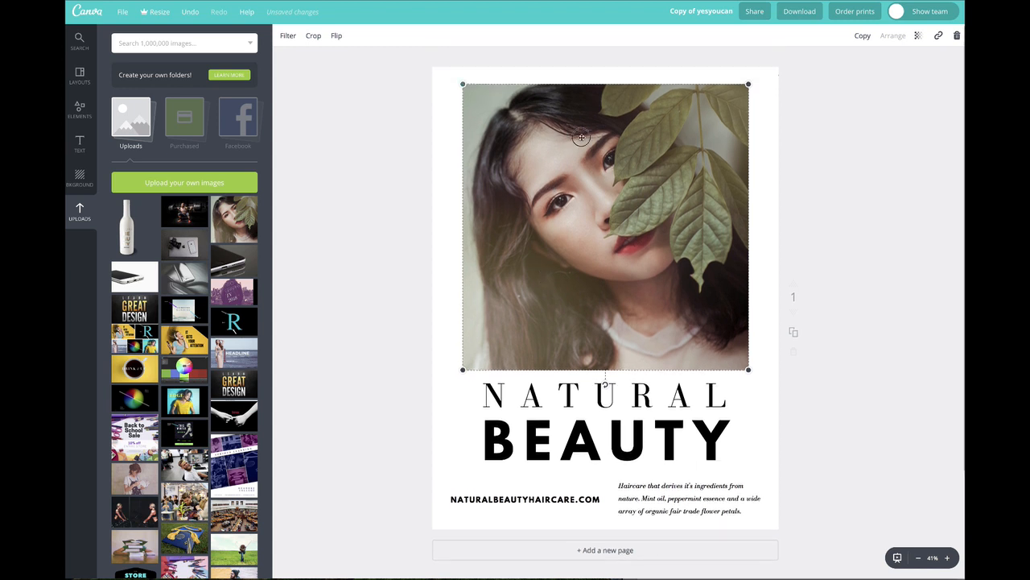
{"action": "left_click_drag", "start_coordinate": [582, 137], "coordinate": [576, 165]}
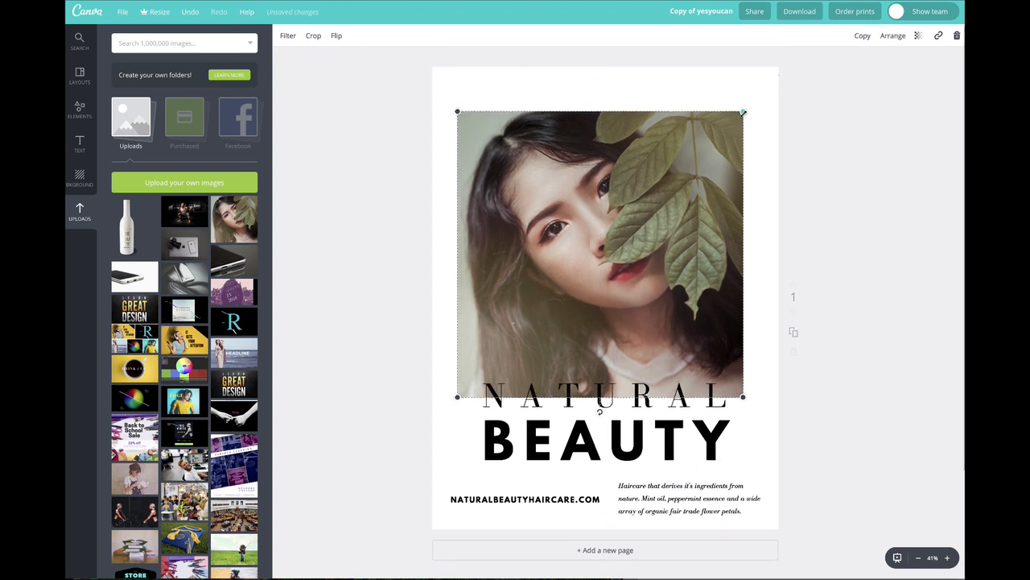
{"action": "left_click_drag", "start_coordinate": [743, 110], "coordinate": [884, 2]}
{"action": "left_click_drag", "start_coordinate": [743, 133], "coordinate": [591, 280]}
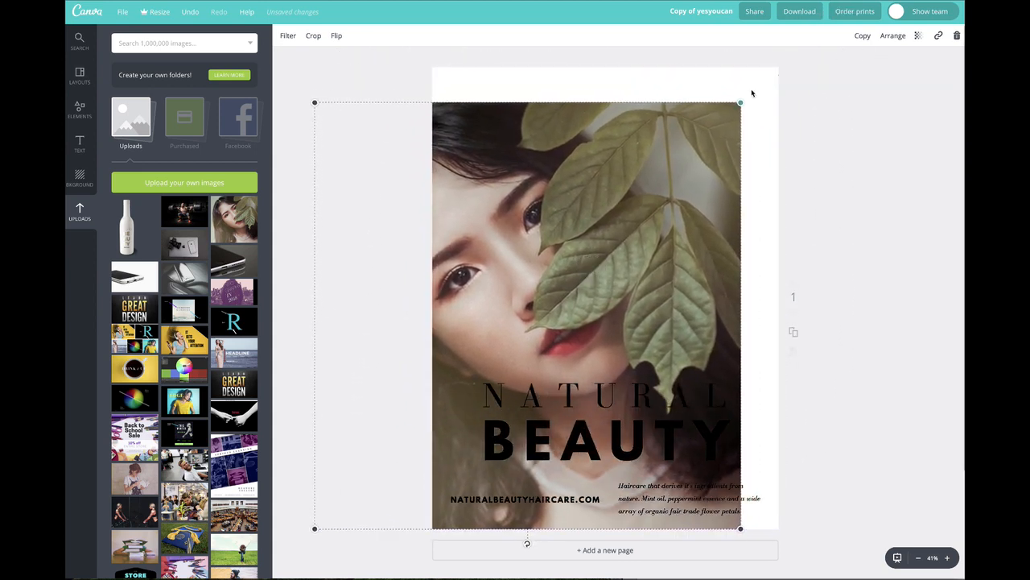
{"action": "left_click_drag", "start_coordinate": [745, 102], "coordinate": [798, 65]}
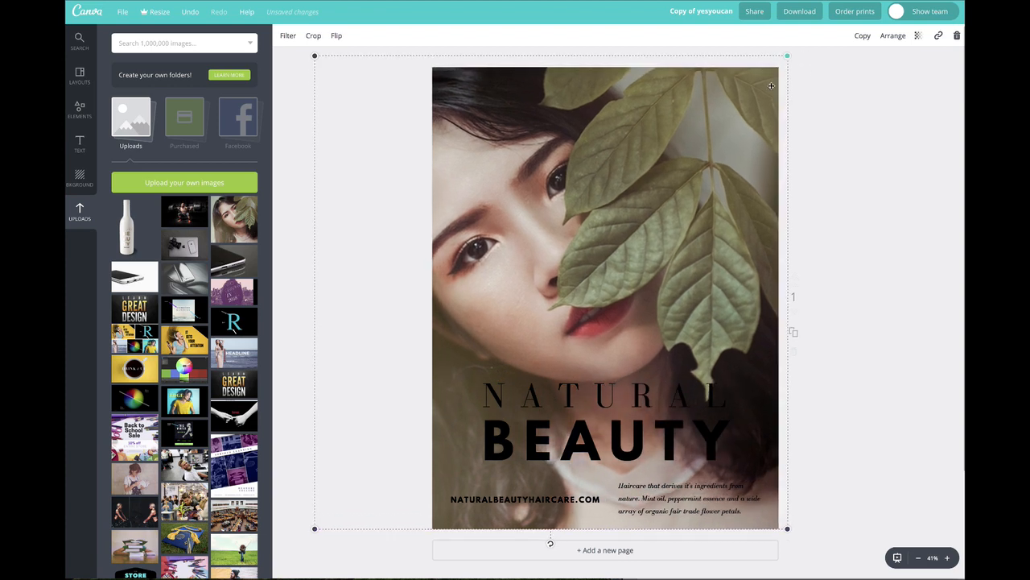
Step: Shift the enlarged photo to the right so the face sits in the middle of the page
{"action": "left_click_drag", "start_coordinate": [695, 126], "coordinate": [774, 127]}
{"action": "left_click", "coordinate": [900, 37]}
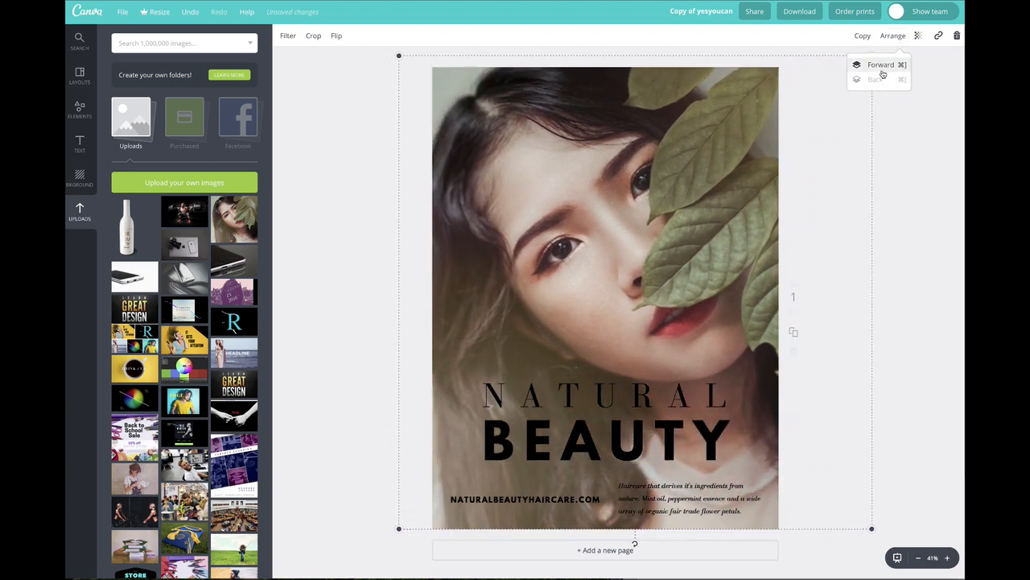
{"action": "left_click", "coordinate": [908, 149]}
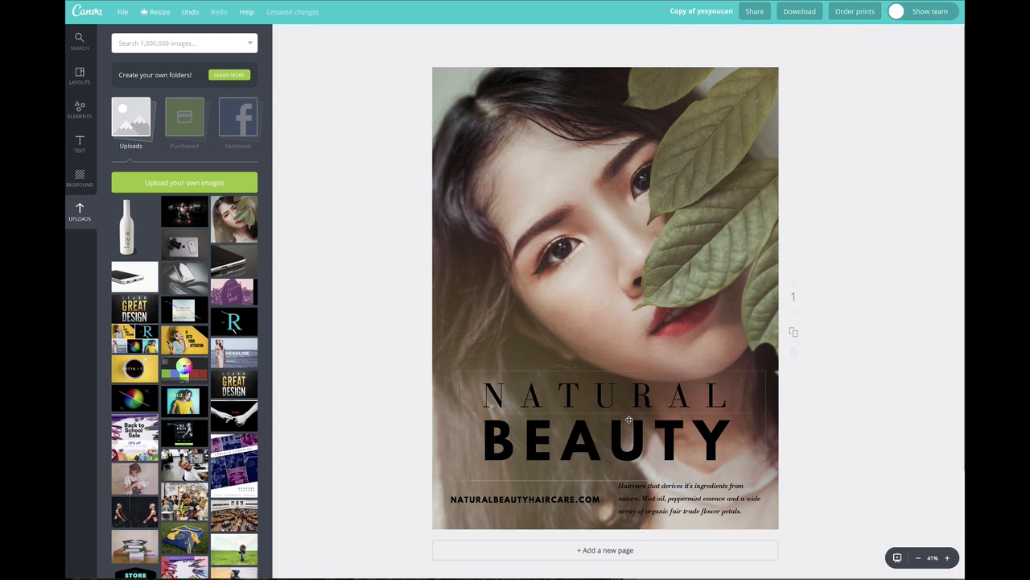
Step: Move the NATURAL BEAUTY heading, the haircare description and the website address slightly up the page
{"action": "left_click_drag", "start_coordinate": [630, 398], "coordinate": [628, 377]}
{"action": "left_click_drag", "start_coordinate": [647, 487], "coordinate": [647, 477]}
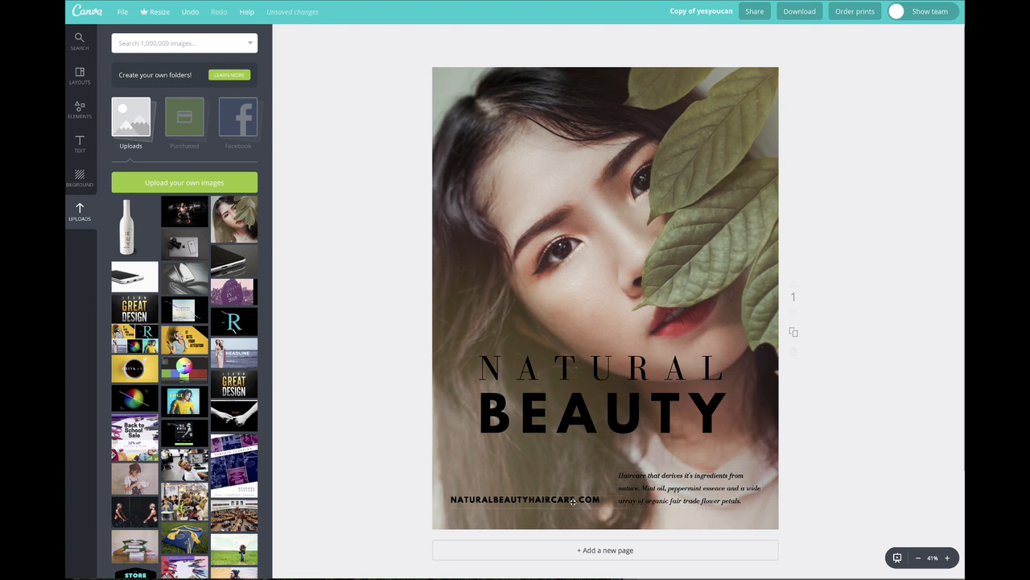
{"action": "left_click_drag", "start_coordinate": [573, 501], "coordinate": [573, 491]}
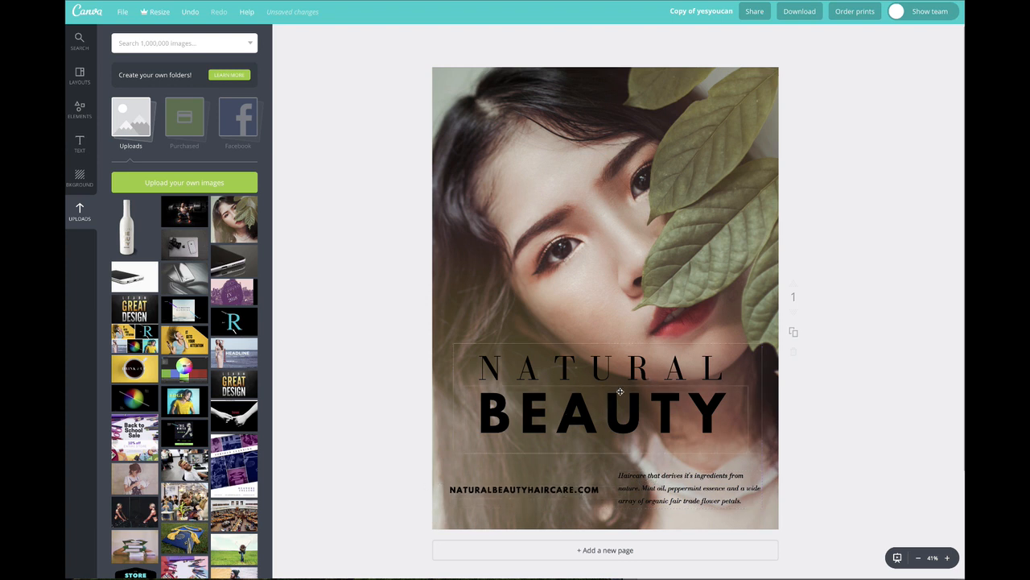
Step: Color the heading word NATURAL with the lightest mint green from the document colors
{"action": "left_click", "coordinate": [580, 368]}
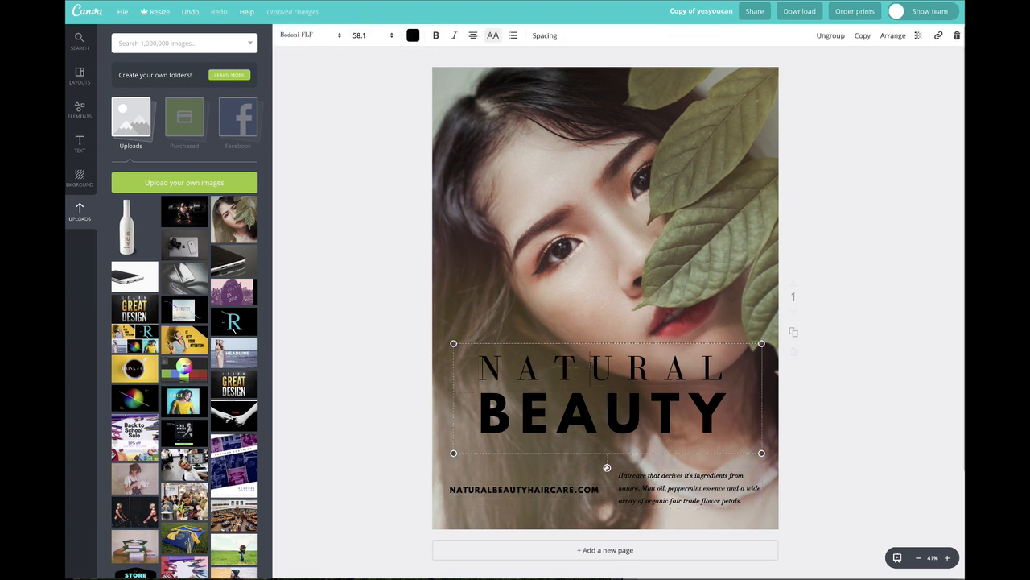
{"action": "double_click", "coordinate": [581, 366]}
{"action": "left_click", "coordinate": [413, 35]}
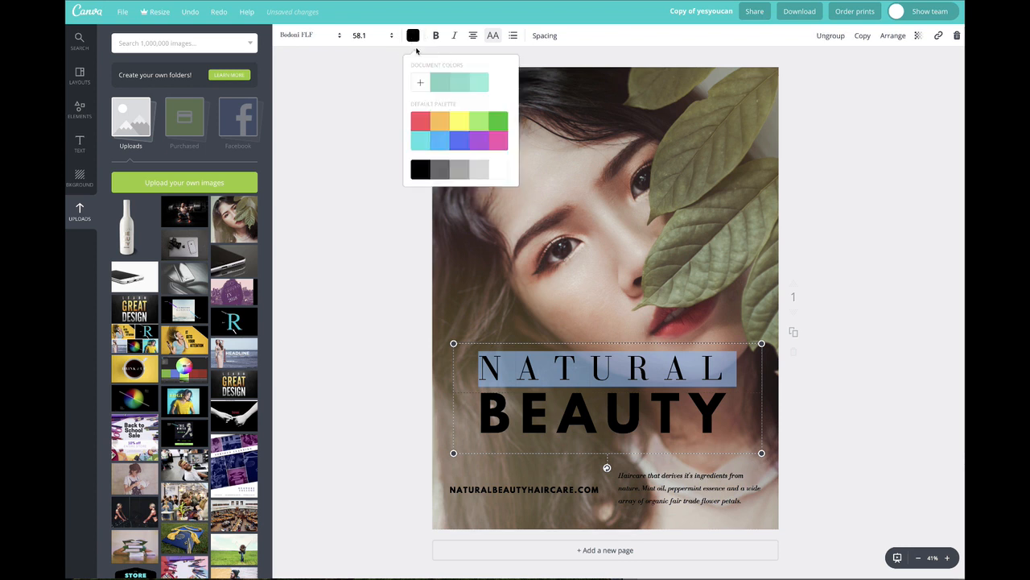
{"action": "left_click", "coordinate": [482, 84]}
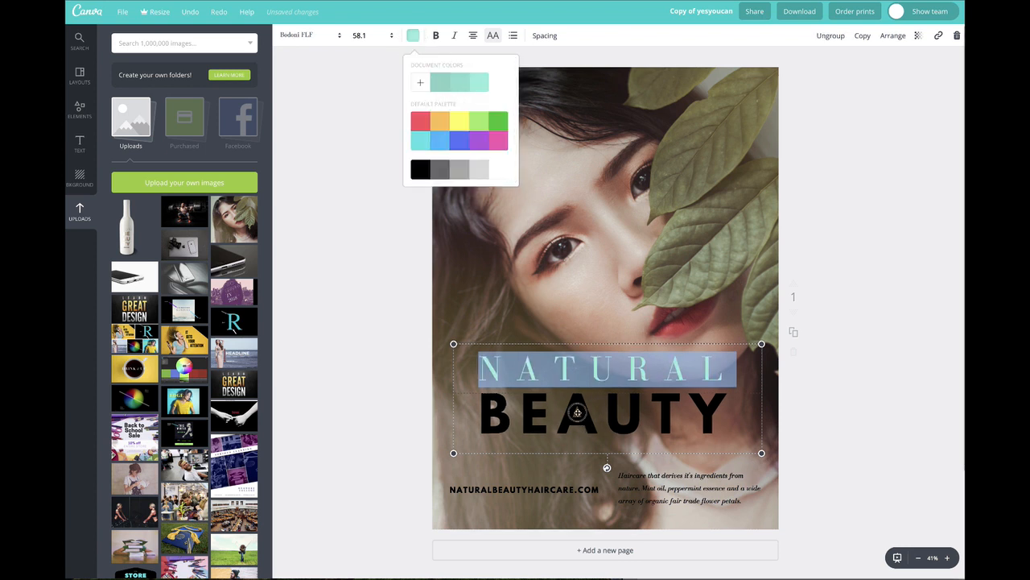
Step: Color the heading word BEAUTY with the lightest mint green from the document colors
{"action": "double_click", "coordinate": [579, 414]}
{"action": "left_click", "coordinate": [413, 35]}
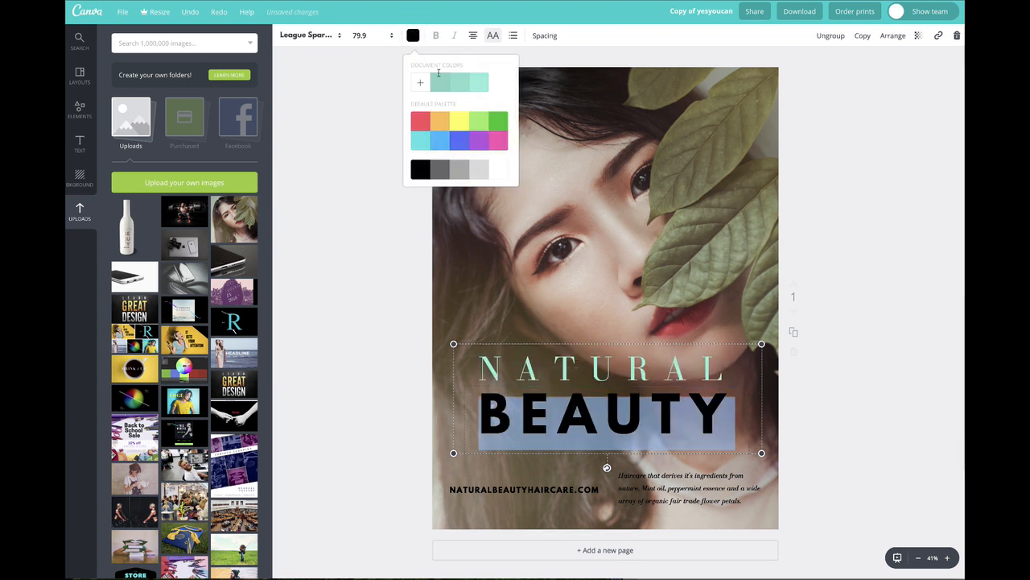
{"action": "left_click", "coordinate": [478, 82]}
Step: Change the heading word NATURAL to white
{"action": "left_click", "coordinate": [591, 369]}
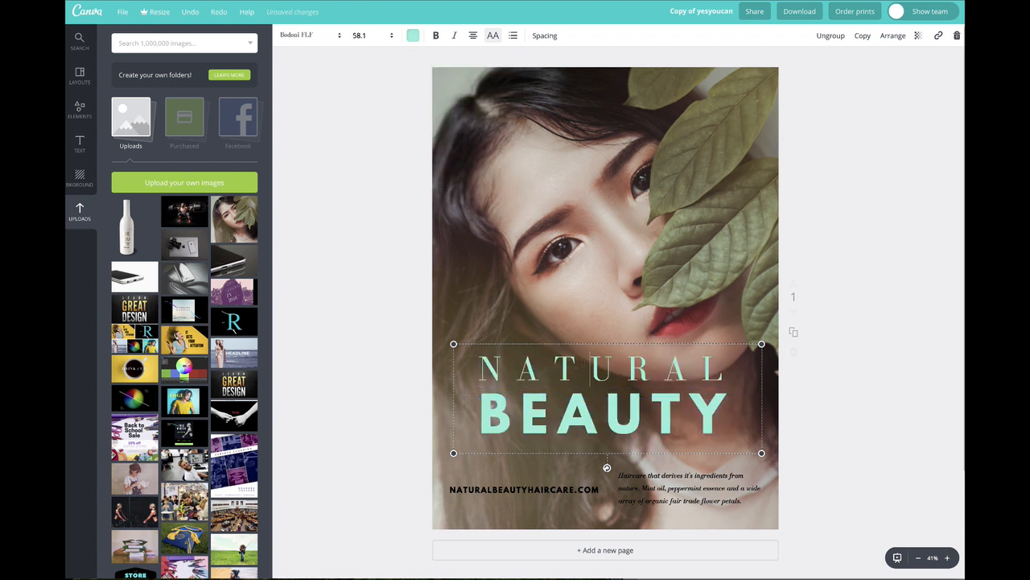
{"action": "double_click", "coordinate": [580, 369]}
{"action": "left_click", "coordinate": [413, 35]}
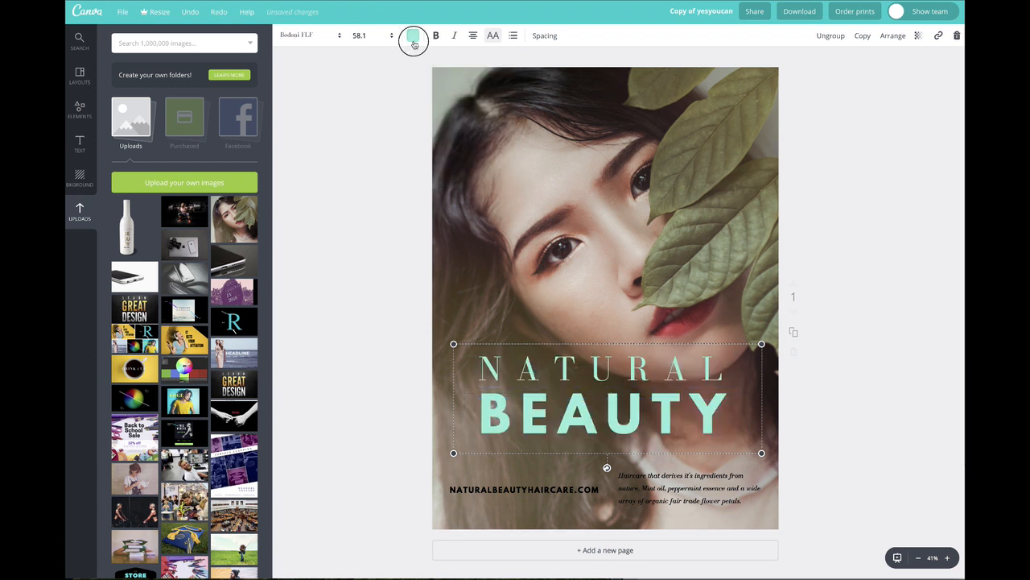
{"action": "double_click", "coordinate": [576, 362]}
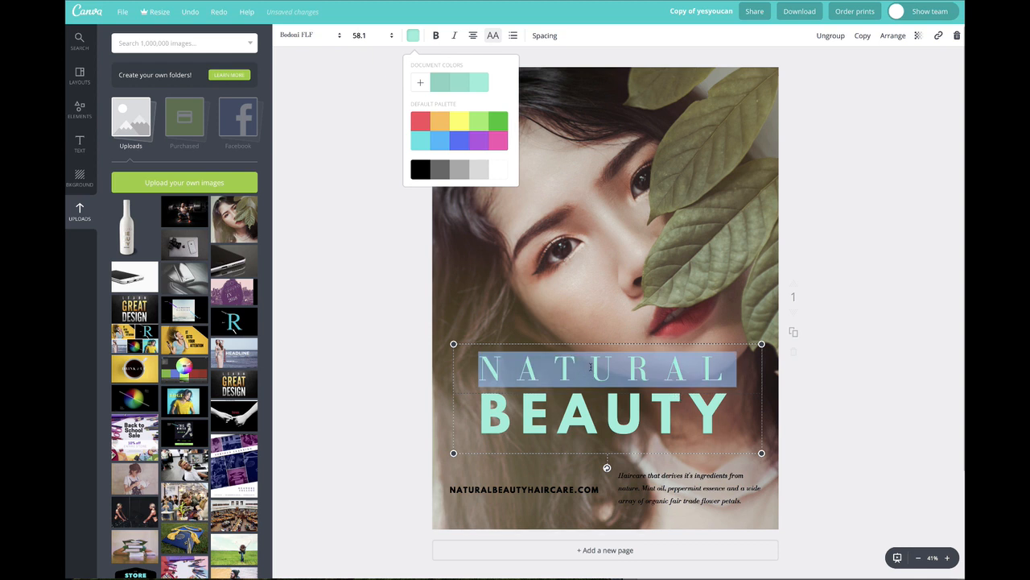
{"action": "left_click", "coordinate": [499, 171]}
{"action": "left_click", "coordinate": [352, 242]}
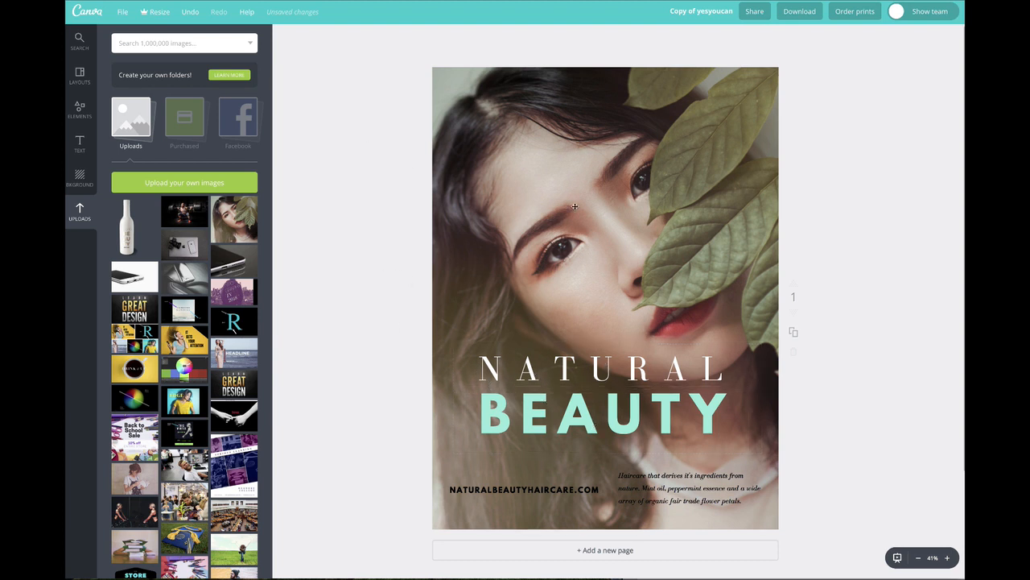
Step: Recolor the entire haircare description text white
{"action": "left_click", "coordinate": [656, 255]}
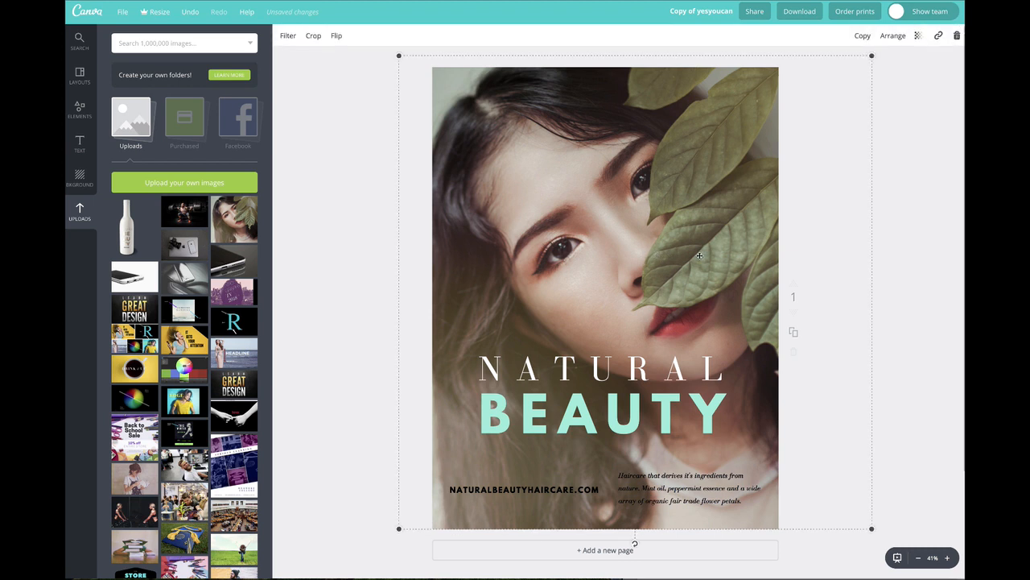
{"action": "left_click", "coordinate": [623, 476]}
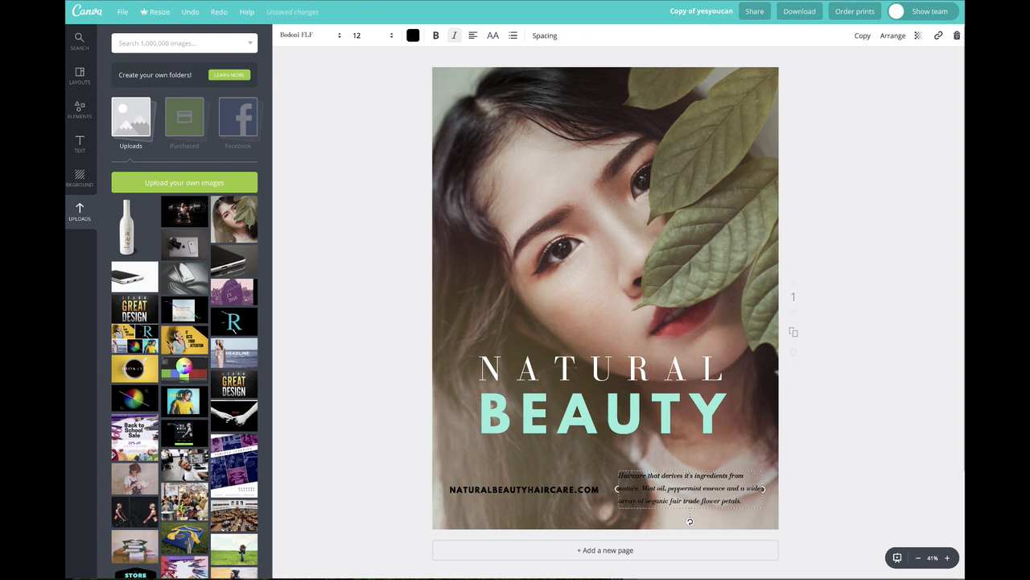
{"action": "left_click", "coordinate": [341, 338]}
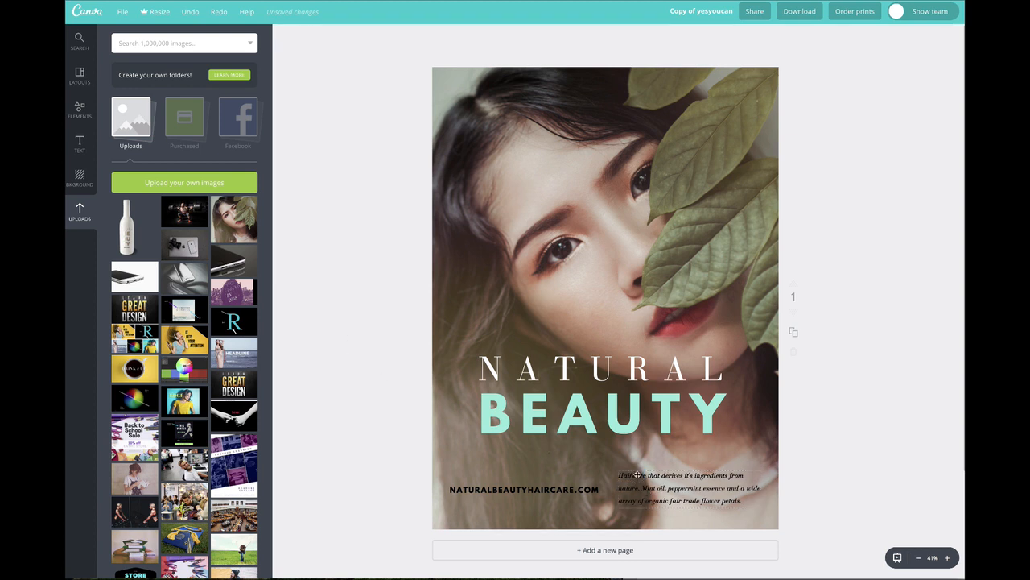
{"action": "left_click", "coordinate": [637, 475]}
{"action": "left_click_drag", "start_coordinate": [618, 475], "coordinate": [773, 501]}
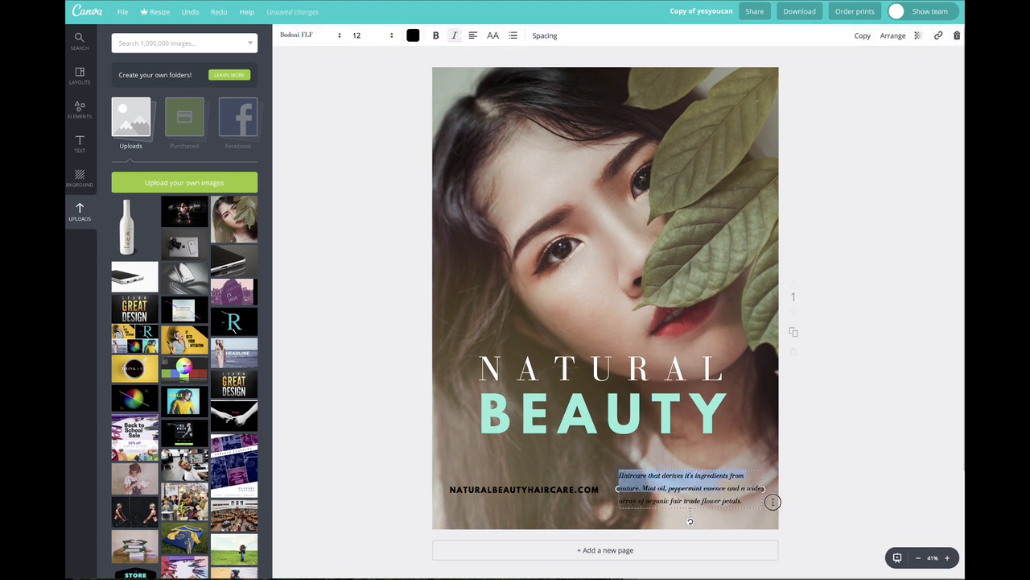
{"action": "left_click", "coordinate": [413, 35]}
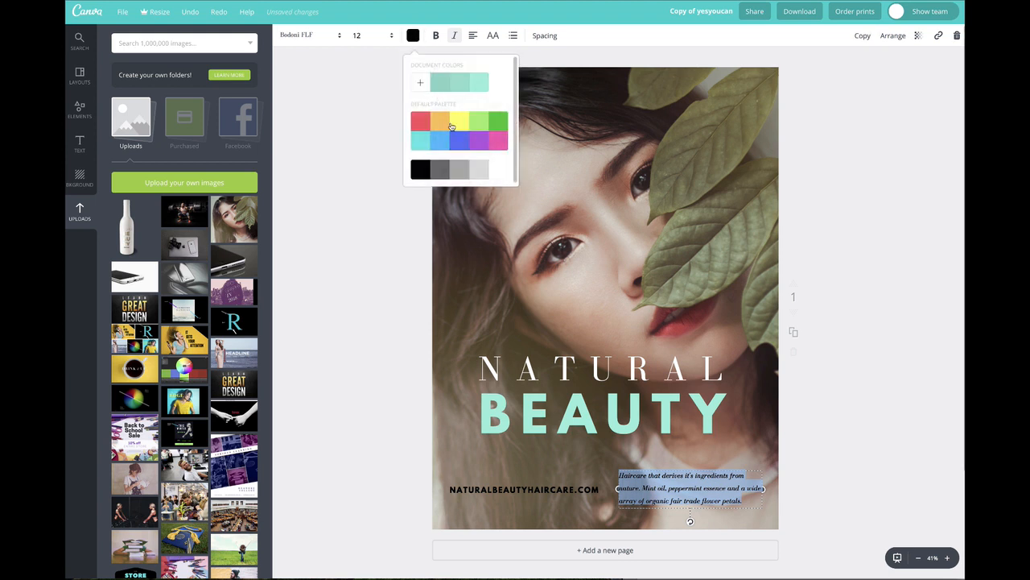
{"action": "left_click", "coordinate": [498, 169]}
Step: Recolor the website address white
{"action": "double_click", "coordinate": [508, 489]}
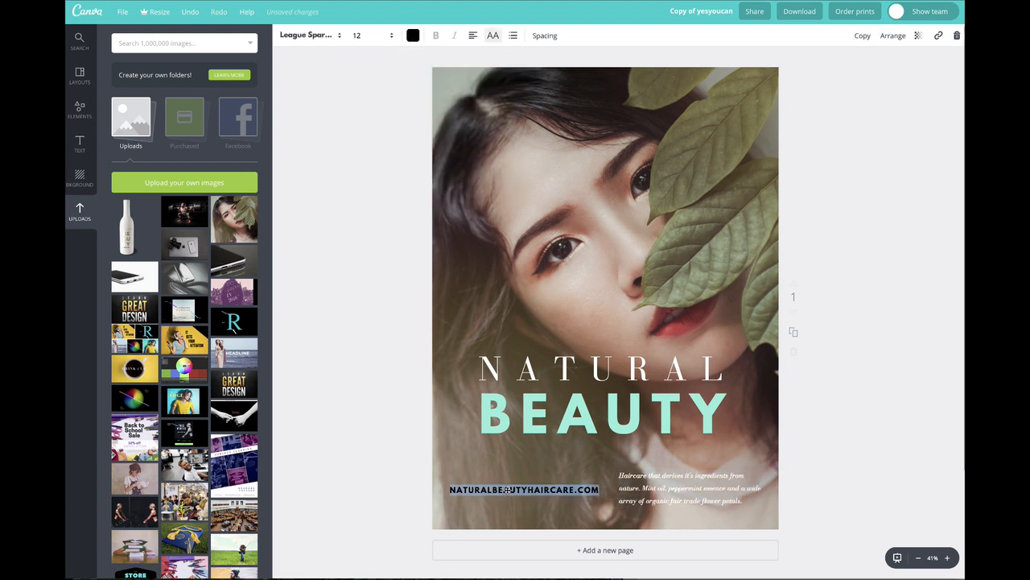
{"action": "left_click", "coordinate": [413, 36]}
{"action": "left_click", "coordinate": [487, 170]}
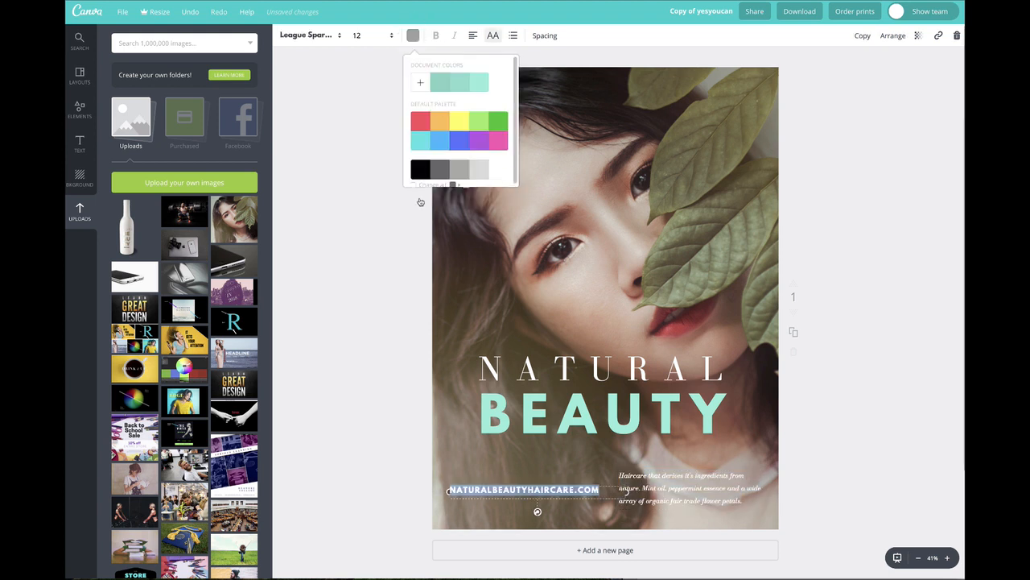
{"action": "left_click", "coordinate": [356, 178]}
Step: Turn the background photo black and white by setting its filter saturation to -100
{"action": "left_click", "coordinate": [543, 192]}
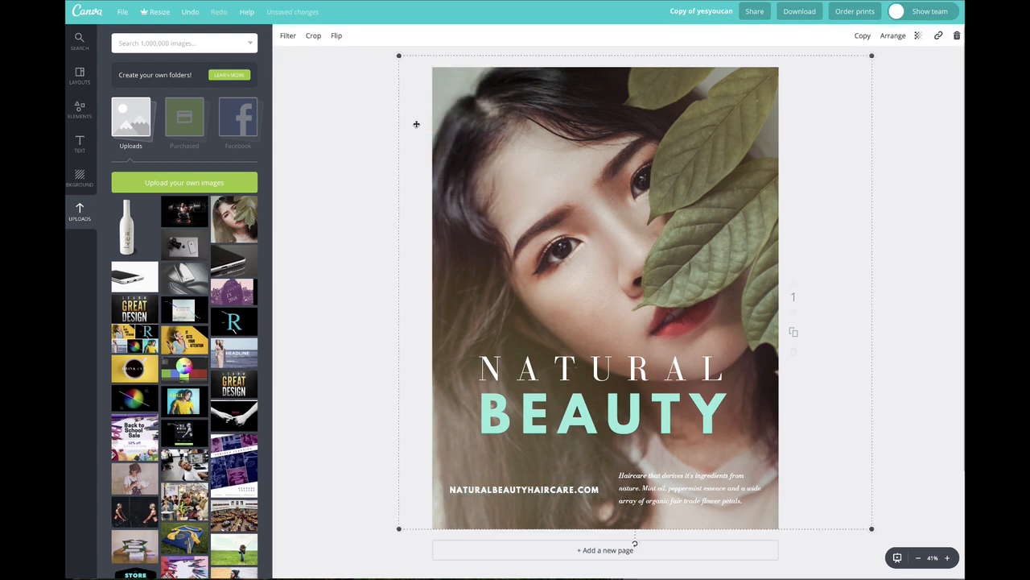
{"action": "left_click", "coordinate": [288, 37]}
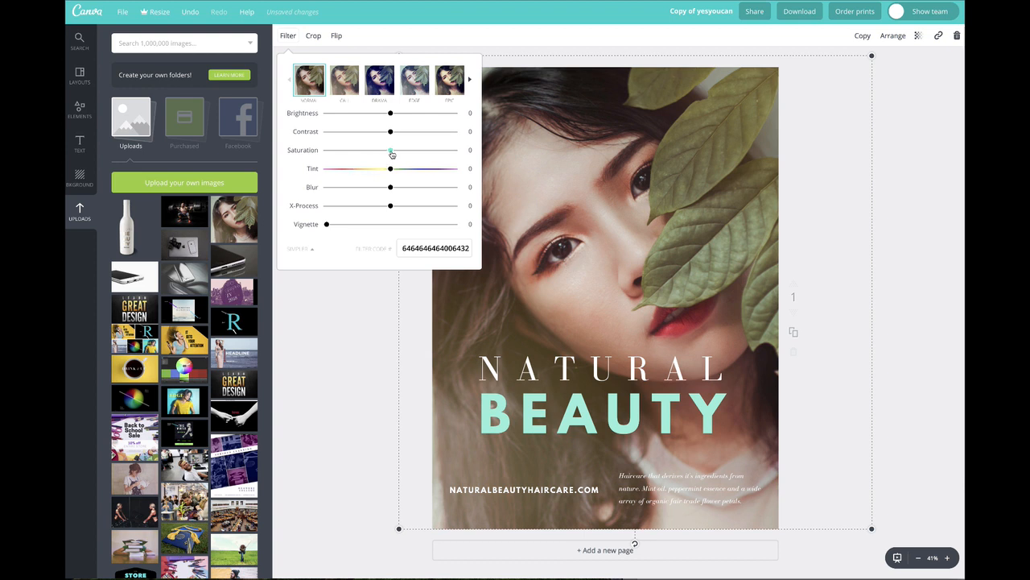
{"action": "left_click_drag", "start_coordinate": [391, 152], "coordinate": [311, 152]}
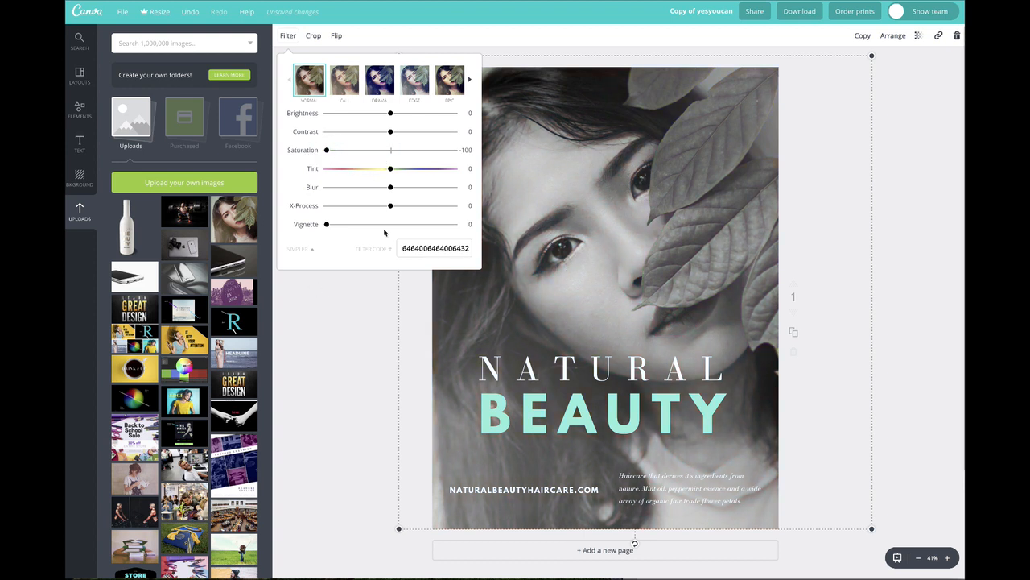
{"action": "left_click", "coordinate": [361, 373]}
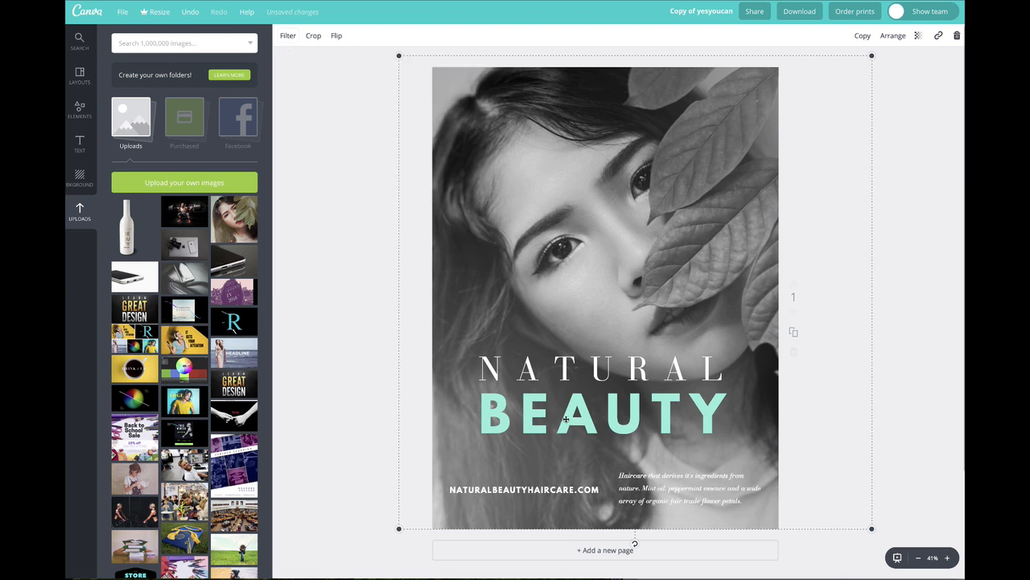
{"action": "left_click", "coordinate": [359, 198]}
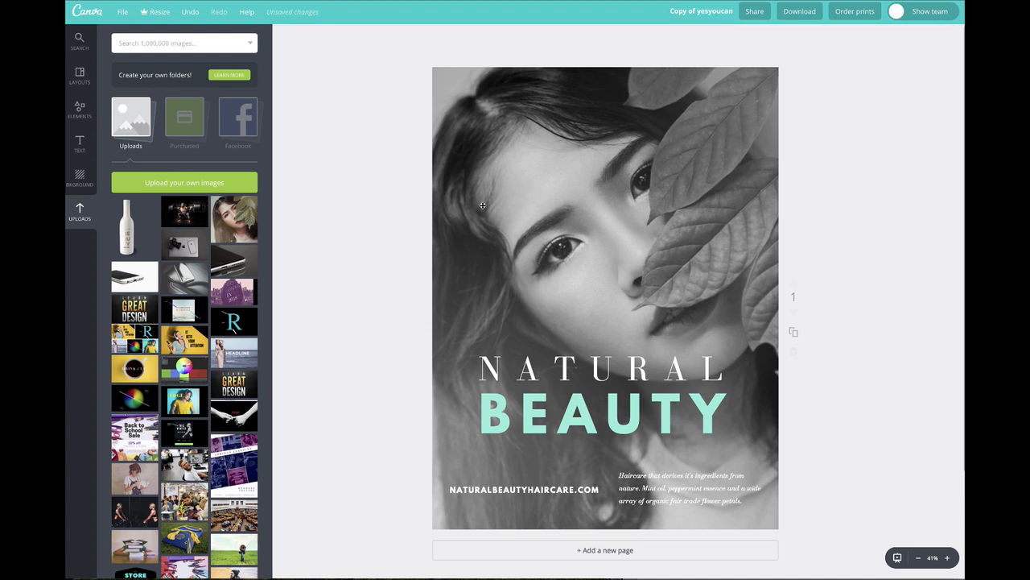
Step: Give the black-and-white photo a purple tint of +65 in the advanced filter options, keeping saturation at -100
{"action": "left_click", "coordinate": [548, 237]}
{"action": "left_click", "coordinate": [290, 36]}
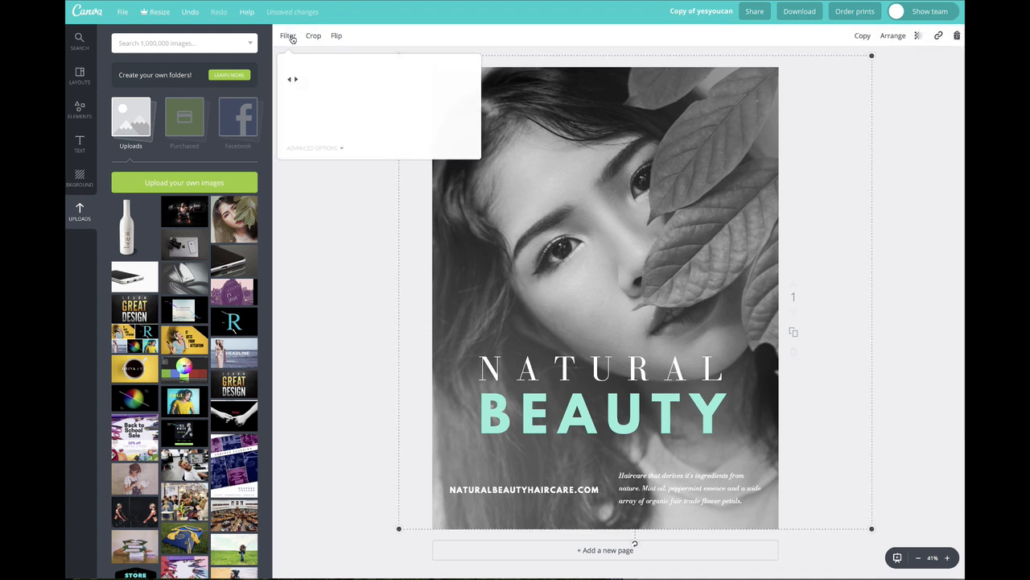
{"action": "left_click", "coordinate": [312, 150]}
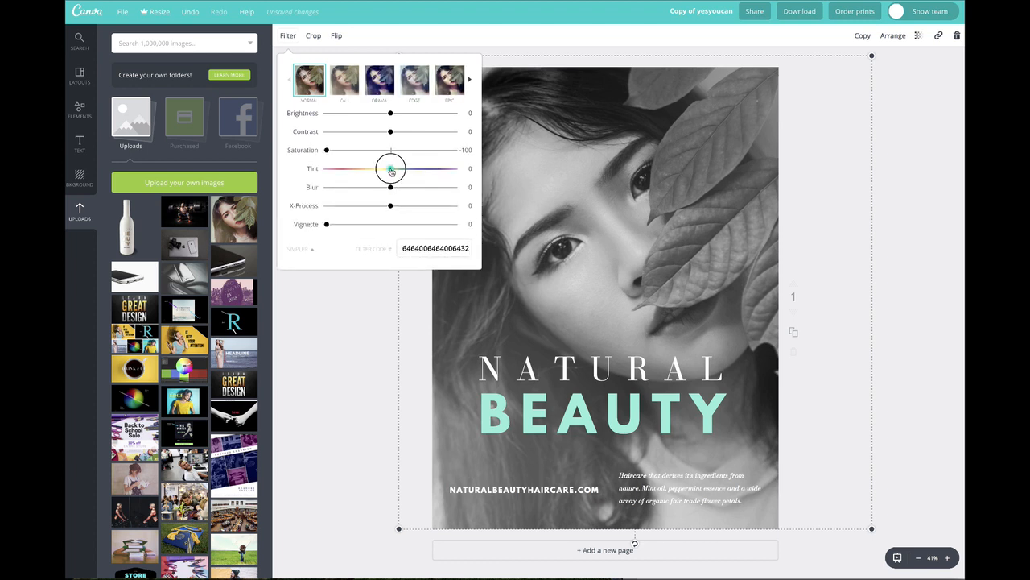
{"action": "left_click_drag", "start_coordinate": [391, 171], "coordinate": [433, 172]}
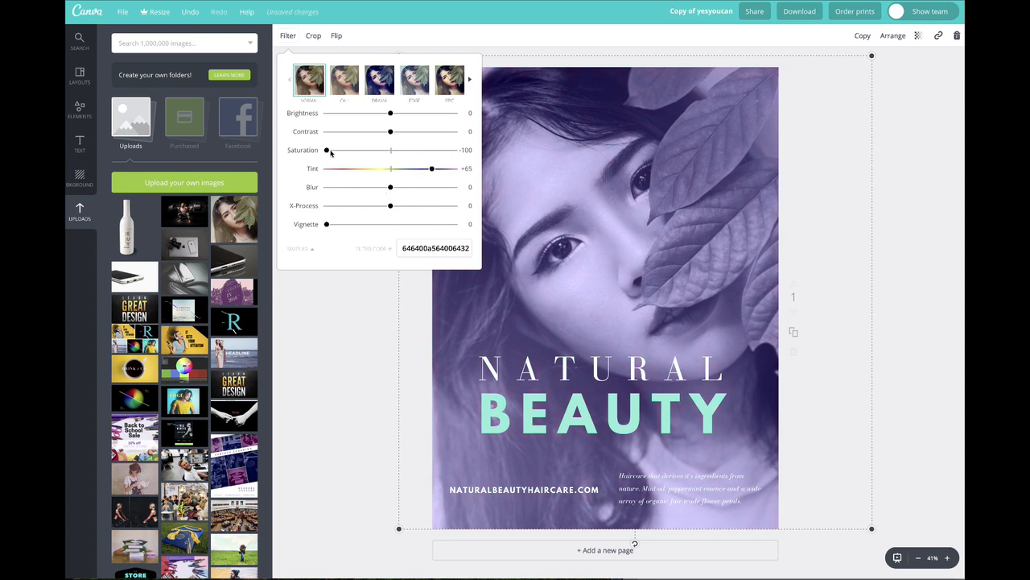
{"action": "mouse_move", "coordinate": [328, 153]}
{"action": "left_mouse_down"}
{"action": "mouse_move", "coordinate": [387, 151]}
{"action": "mouse_move", "coordinate": [327, 149]}
{"action": "left_mouse_up"}
Step: Set the photo's filter contrast to -60, brightness to -15, X-Process to +10 and blur to -23
{"action": "left_click_drag", "start_coordinate": [390, 131], "coordinate": [352, 135]}
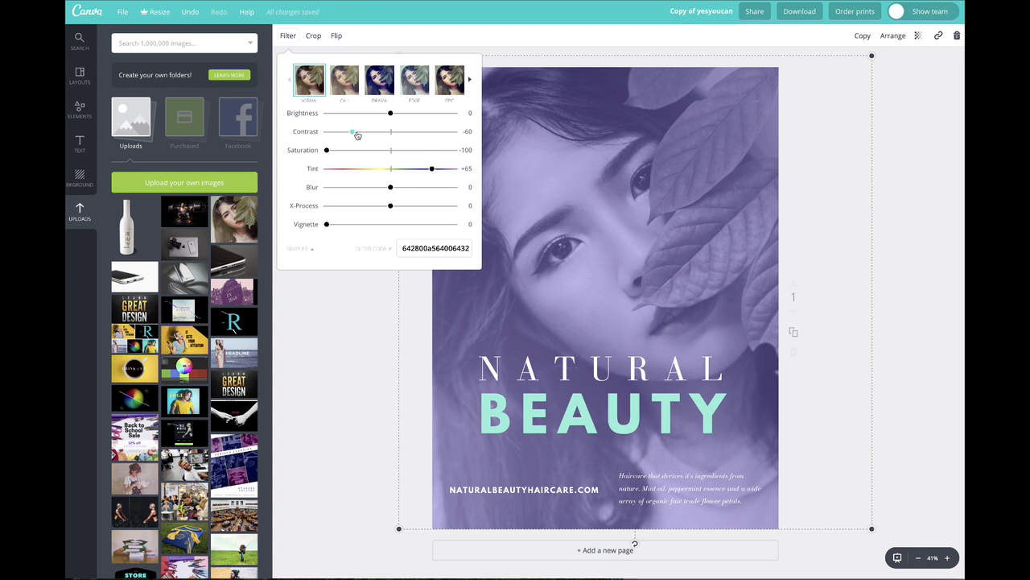
{"action": "mouse_move", "coordinate": [391, 114]}
{"action": "left_mouse_down"}
{"action": "mouse_move", "coordinate": [406, 113]}
{"action": "mouse_move", "coordinate": [375, 115]}
{"action": "left_mouse_up"}
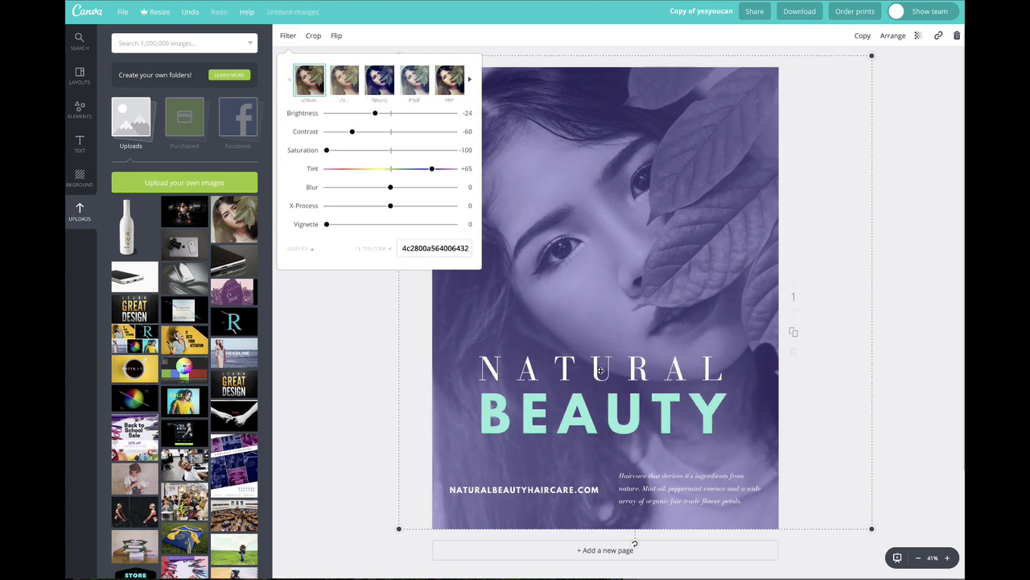
{"action": "mouse_move", "coordinate": [390, 208]}
{"action": "left_mouse_down"}
{"action": "mouse_move", "coordinate": [432, 206]}
{"action": "mouse_move", "coordinate": [323, 206]}
{"action": "mouse_move", "coordinate": [423, 207]}
{"action": "mouse_move", "coordinate": [397, 206]}
{"action": "left_mouse_up"}
{"action": "left_click", "coordinate": [390, 191]}
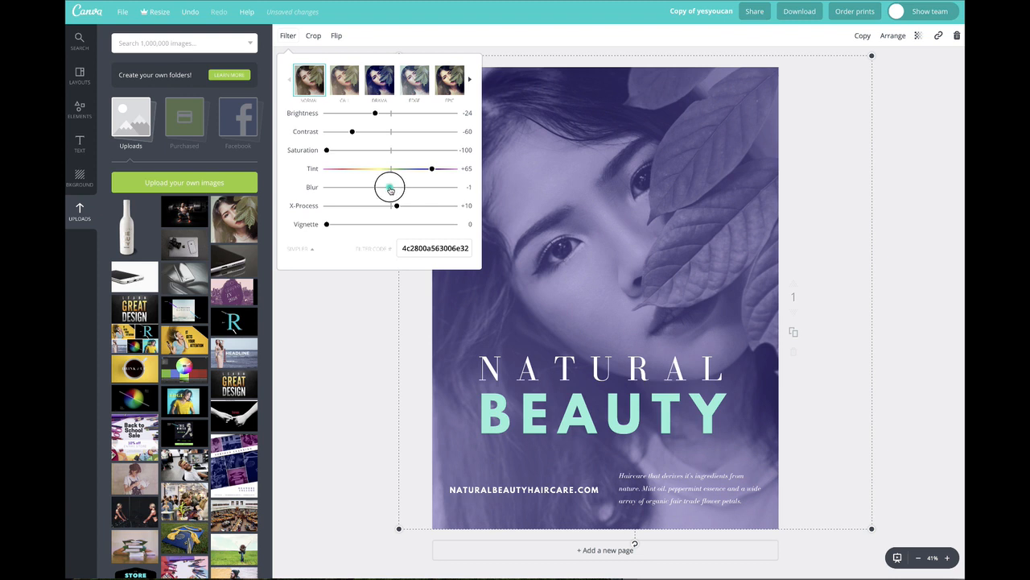
{"action": "mouse_move", "coordinate": [390, 190]}
{"action": "left_mouse_down"}
{"action": "mouse_move", "coordinate": [308, 188]}
{"action": "mouse_move", "coordinate": [375, 188]}
{"action": "left_mouse_up"}
{"action": "left_click_drag", "start_coordinate": [376, 115], "coordinate": [380, 114]}
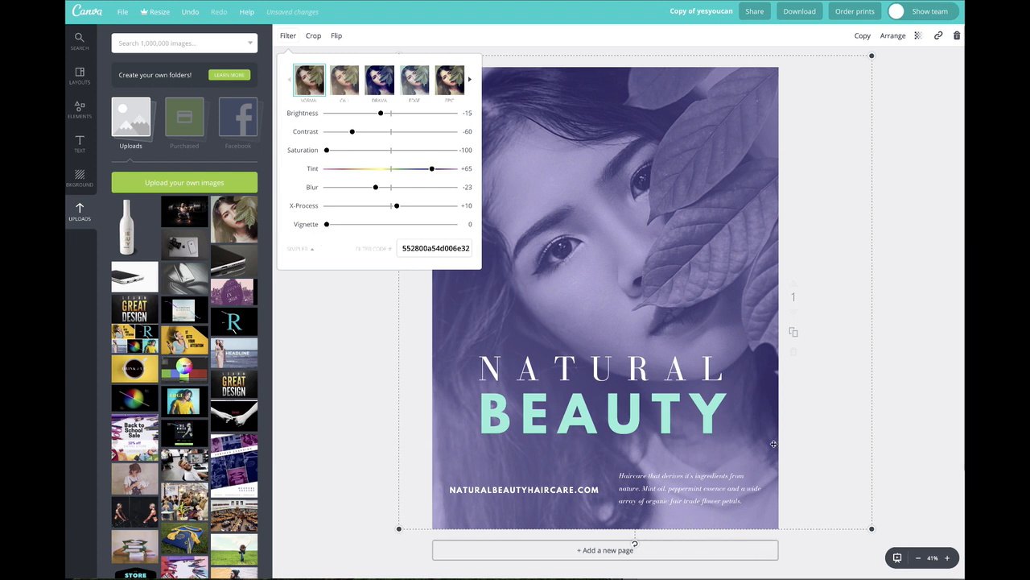
Step: Add a vignette to the purple-tinted photo and close its filter settings
{"action": "left_click_drag", "start_coordinate": [326, 224], "coordinate": [389, 216]}
{"action": "left_click", "coordinate": [345, 286]}
{"action": "left_click", "coordinate": [340, 244]}
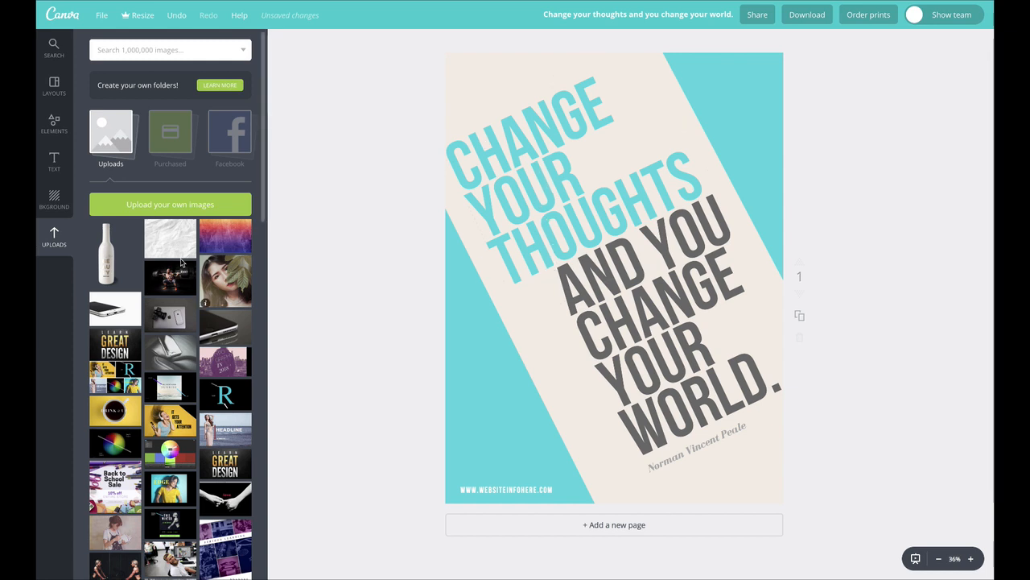
Step: Place the crumpled paper texture on the quote poster, rotate it 90 degrees to portrait and enlarge it to cover the whole page
{"action": "left_click_drag", "start_coordinate": [174, 244], "coordinate": [632, 301]}
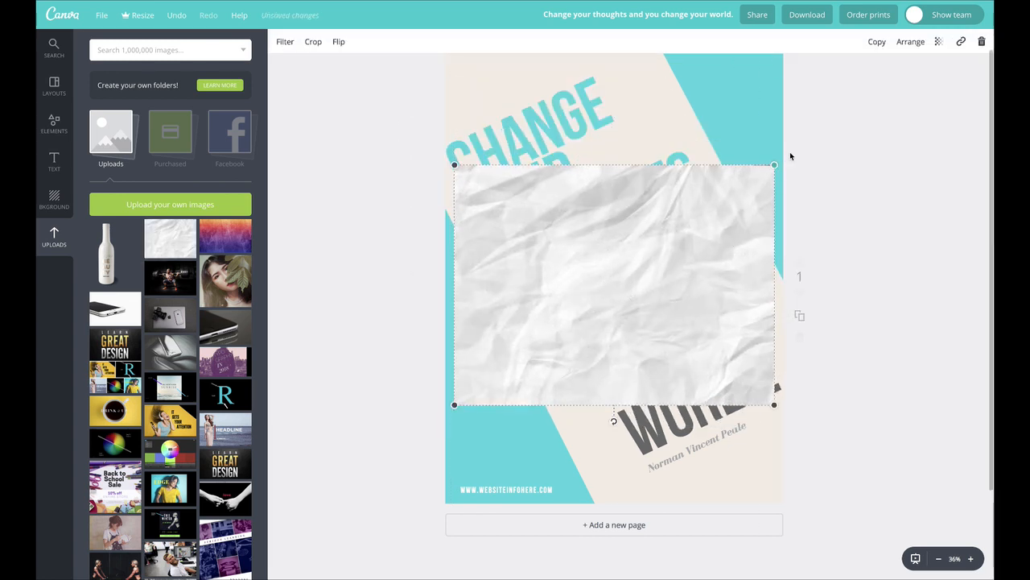
{"action": "left_click_drag", "start_coordinate": [613, 425], "coordinate": [481, 281]}
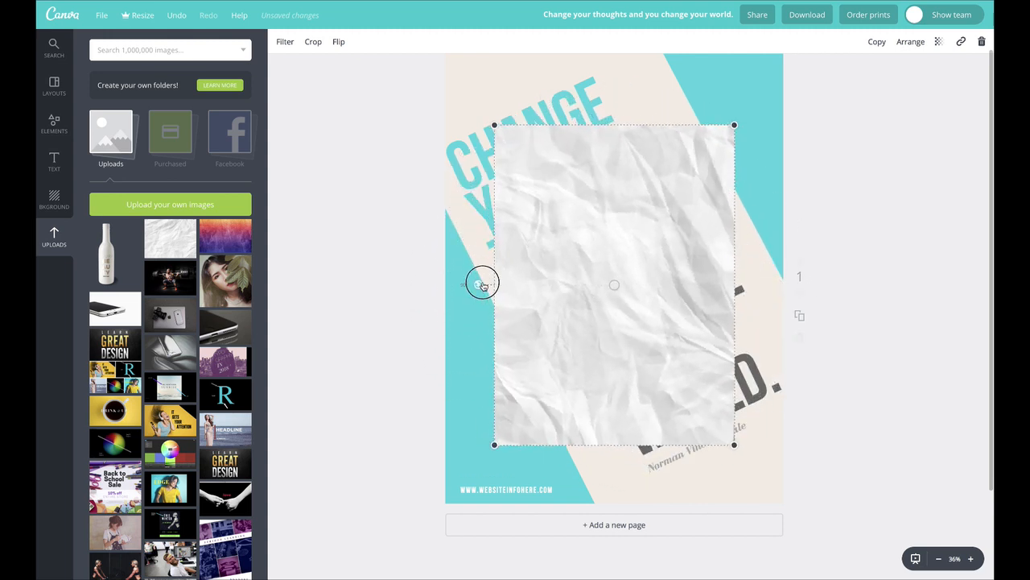
{"action": "left_click_drag", "start_coordinate": [630, 279], "coordinate": [588, 218]}
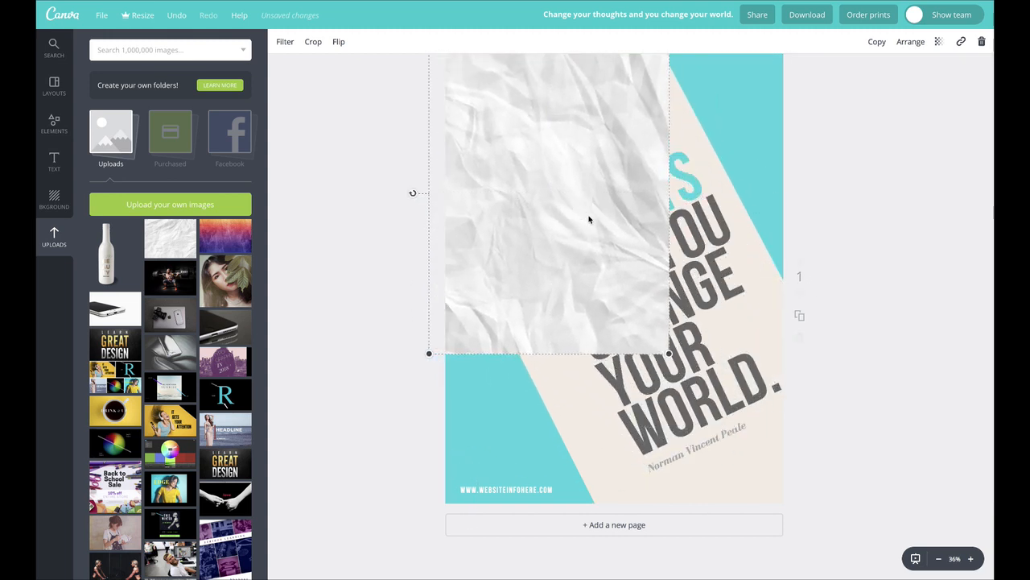
{"action": "left_click_drag", "start_coordinate": [671, 351], "coordinate": [813, 524]}
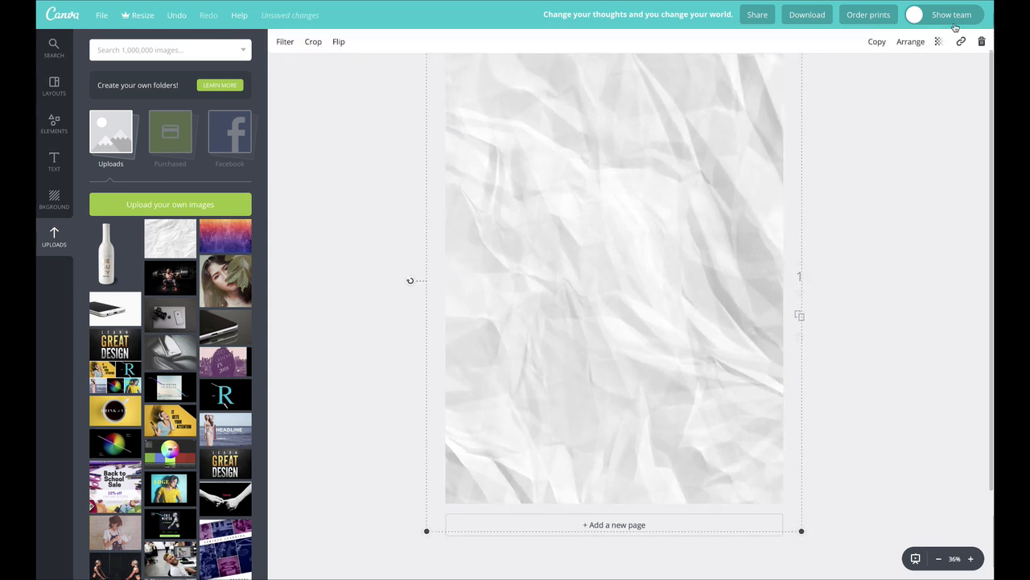
Step: Set the paper texture's transparency to 34 so the poster shows through
{"action": "left_click", "coordinate": [939, 42]}
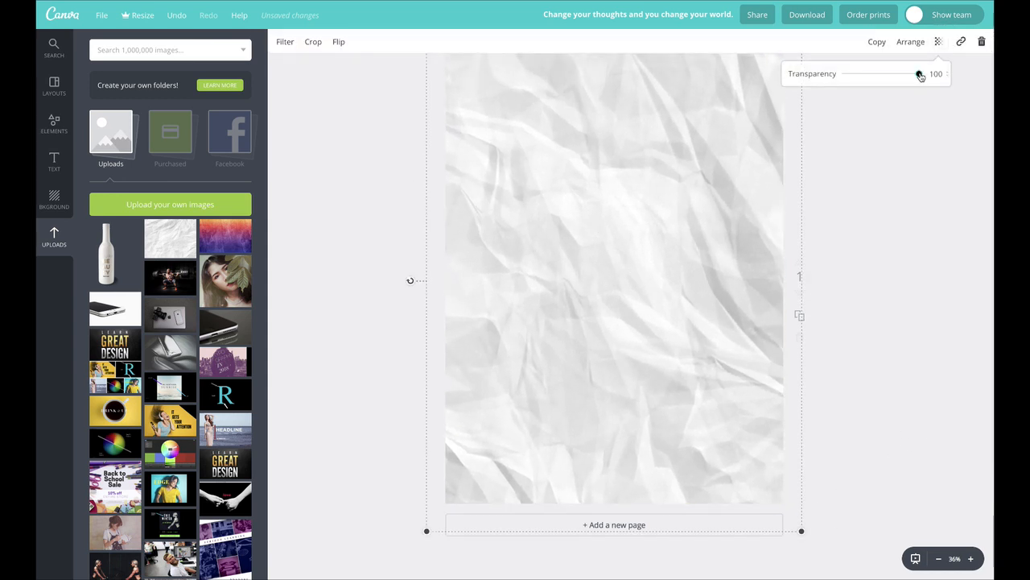
{"action": "left_click_drag", "start_coordinate": [920, 74], "coordinate": [870, 82]}
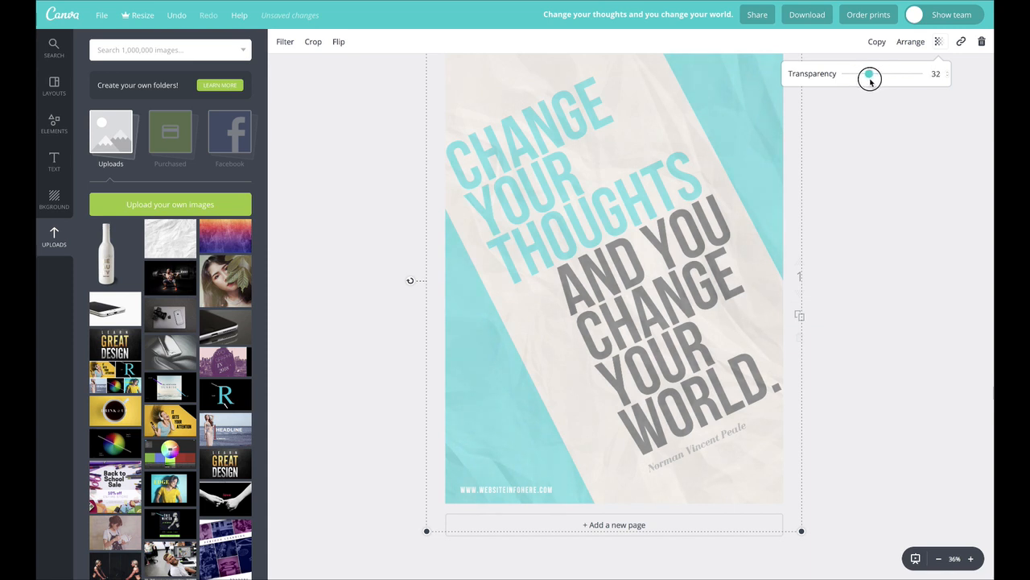
{"action": "left_click", "coordinate": [882, 165]}
Step: Set the paper texture's advanced filter options to contrast -15, blur -61, vignette +100 and brightness -6
{"action": "left_click", "coordinate": [285, 43]}
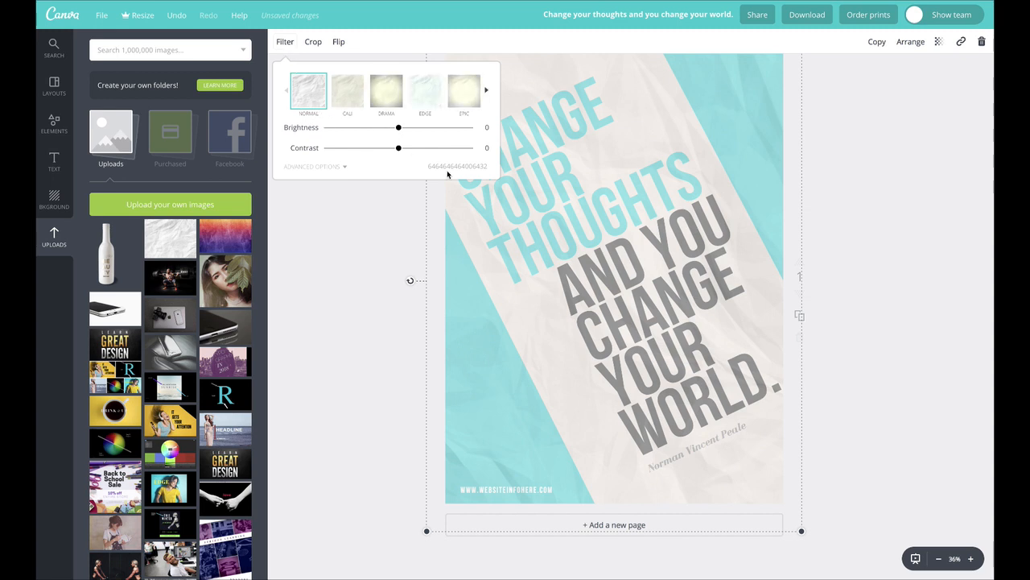
{"action": "left_click", "coordinate": [320, 168]}
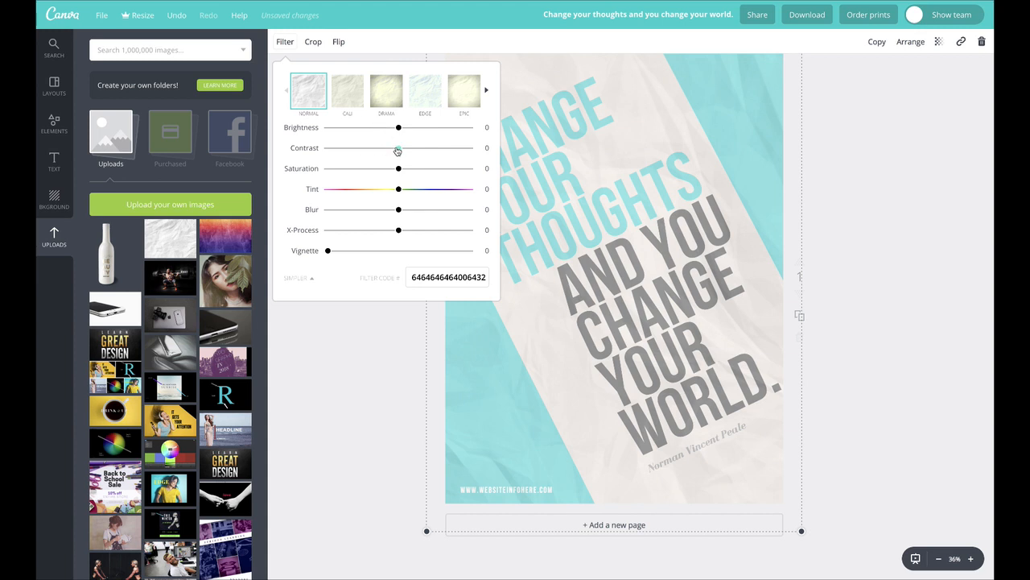
{"action": "left_click_drag", "start_coordinate": [400, 151], "coordinate": [465, 169]}
{"action": "left_click_drag", "start_coordinate": [363, 159], "coordinate": [398, 232]}
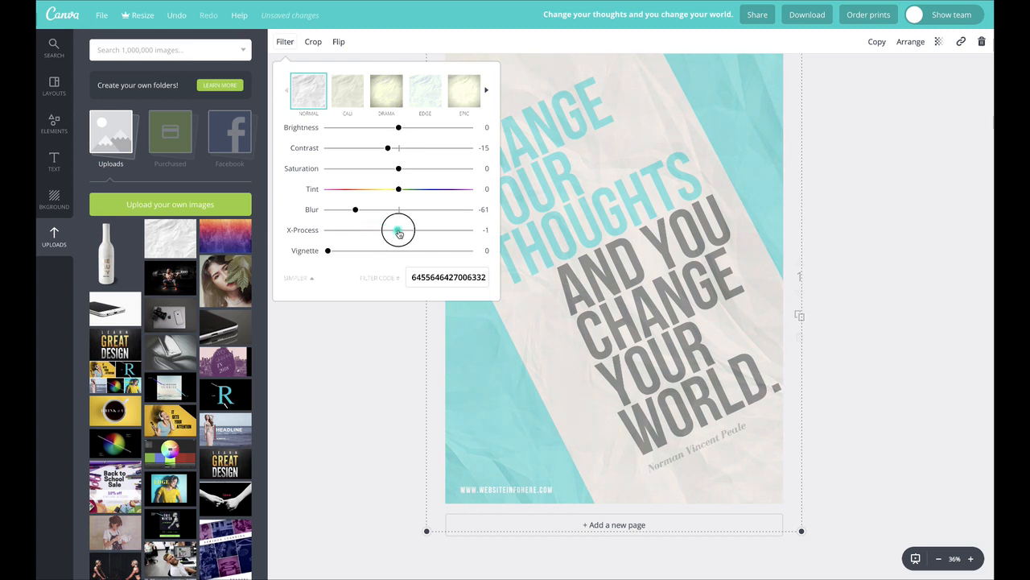
{"action": "left_click_drag", "start_coordinate": [328, 250], "coordinate": [477, 250]}
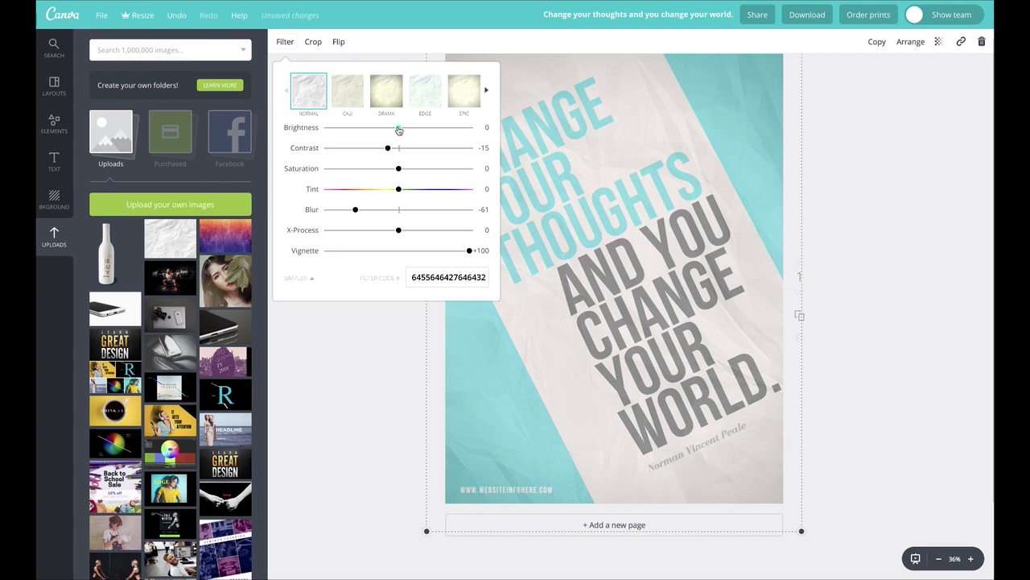
{"action": "mouse_move", "coordinate": [399, 128]}
{"action": "left_mouse_down"}
{"action": "mouse_move", "coordinate": [424, 126]}
{"action": "mouse_move", "coordinate": [379, 122]}
{"action": "mouse_move", "coordinate": [396, 127]}
{"action": "left_mouse_up"}
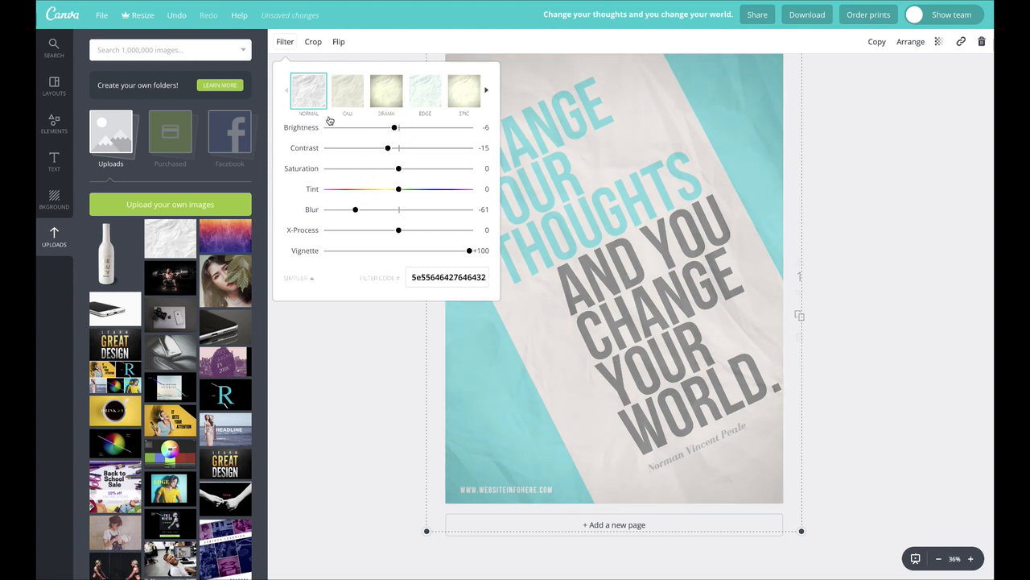
{"action": "left_click", "coordinate": [285, 42]}
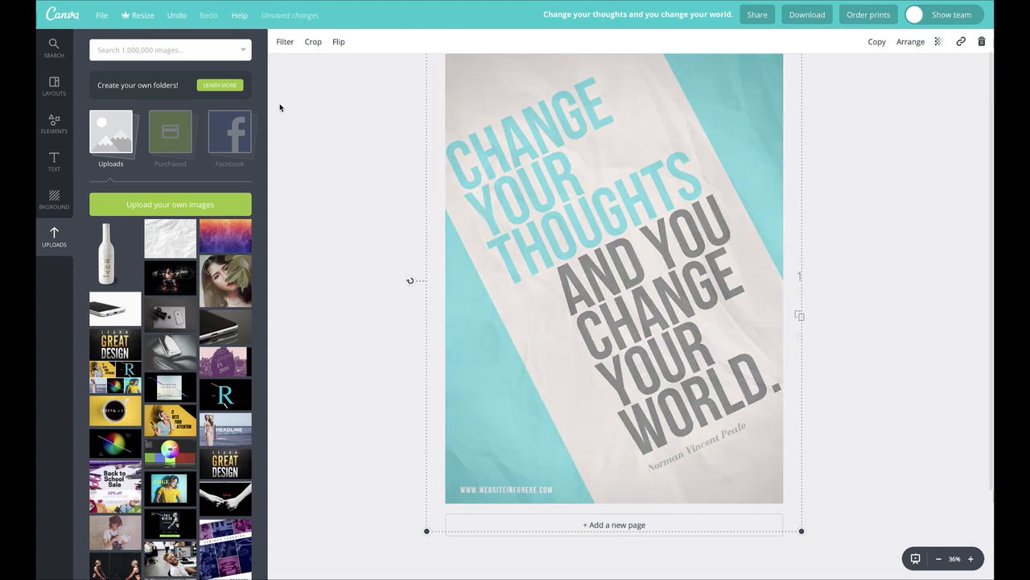
{"action": "left_click", "coordinate": [360, 127]}
Step: Lower the paper texture's transparency value slightly below 34 and deselect the texture
{"action": "left_click", "coordinate": [720, 227]}
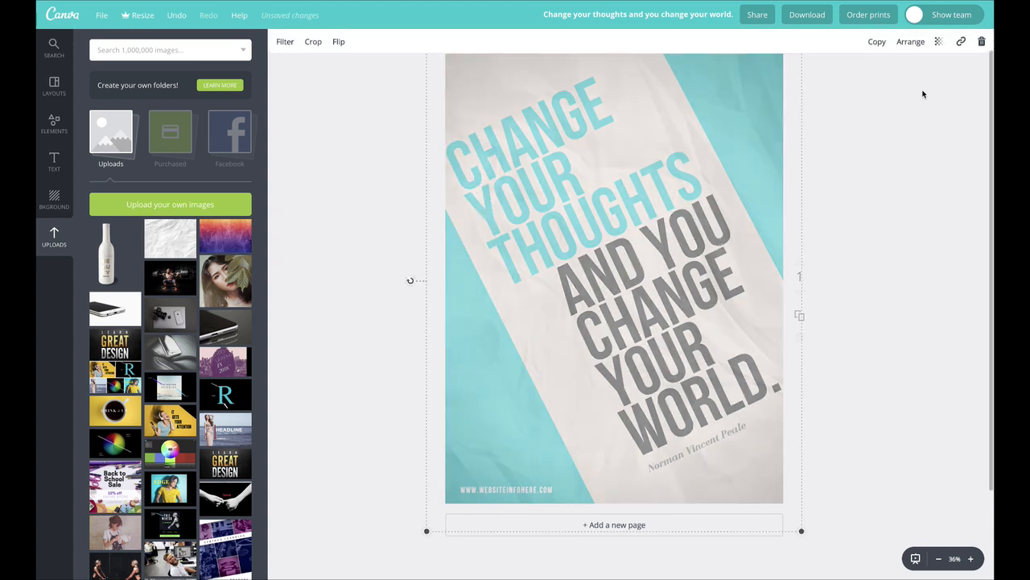
{"action": "left_click", "coordinate": [939, 46]}
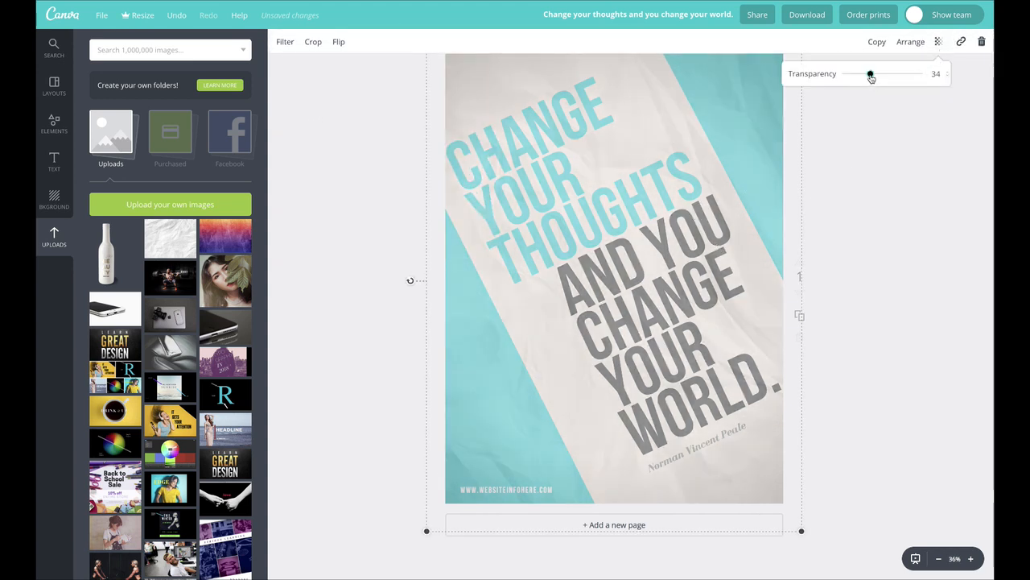
{"action": "mouse_move", "coordinate": [871, 77]}
{"action": "left_mouse_down"}
{"action": "mouse_move", "coordinate": [858, 76]}
{"action": "mouse_move", "coordinate": [889, 77]}
{"action": "mouse_move", "coordinate": [867, 77]}
{"action": "left_mouse_up"}
{"action": "left_click", "coordinate": [902, 156]}
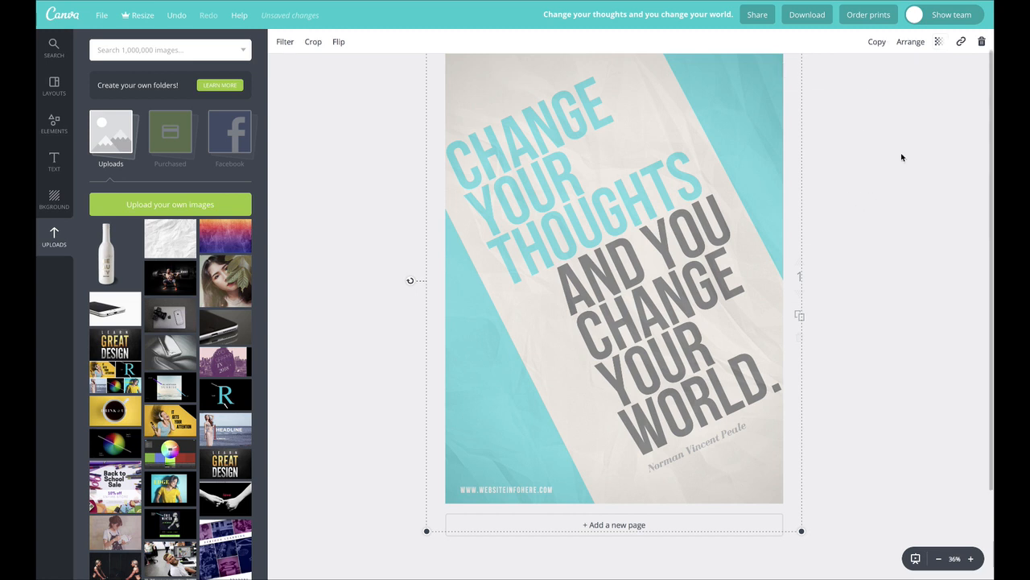
Step: Readjust the paper texture's filter to contrast -7 and brightness -32, then deselect the texture
{"action": "left_click", "coordinate": [522, 353]}
{"action": "left_click", "coordinate": [284, 41]}
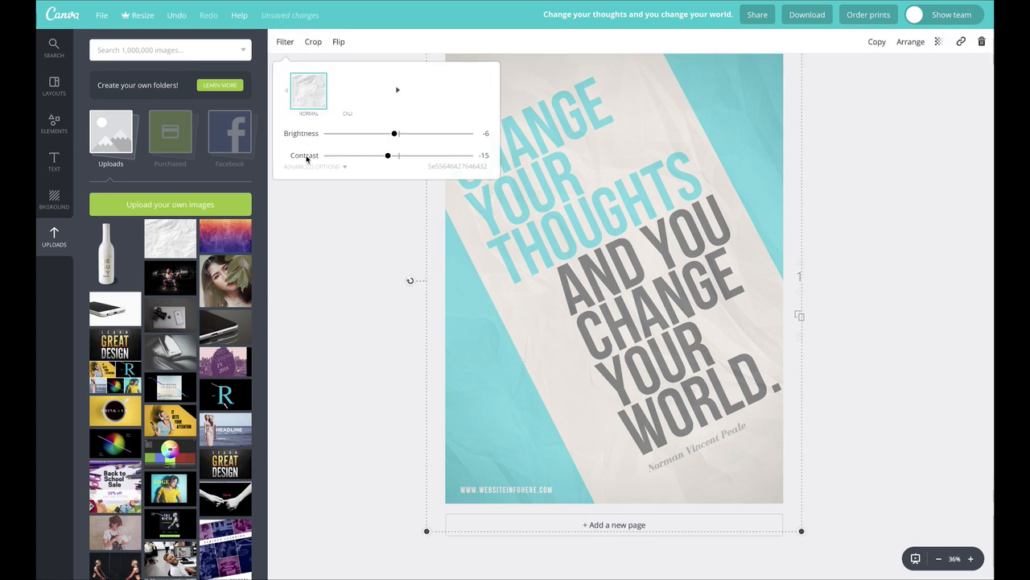
{"action": "left_click", "coordinate": [310, 166]}
{"action": "left_click_drag", "start_coordinate": [386, 148], "coordinate": [376, 129]}
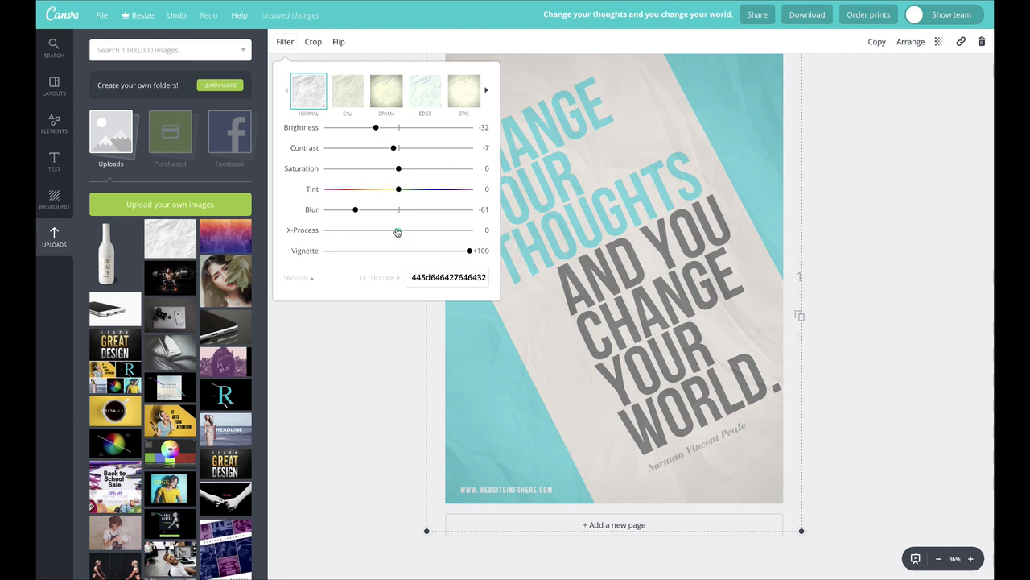
{"action": "left_click", "coordinate": [904, 230]}
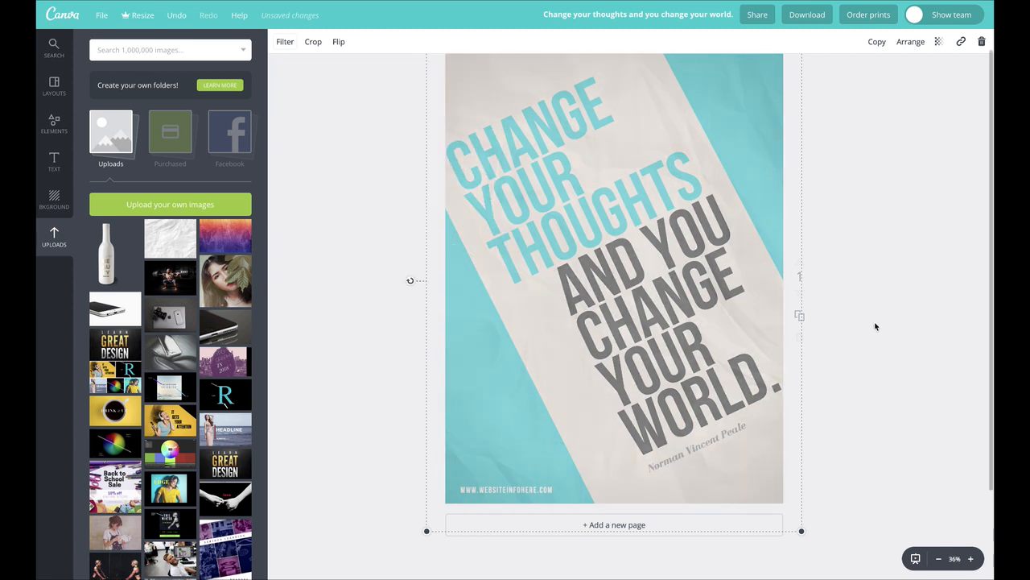
{"action": "left_click", "coordinate": [875, 326]}
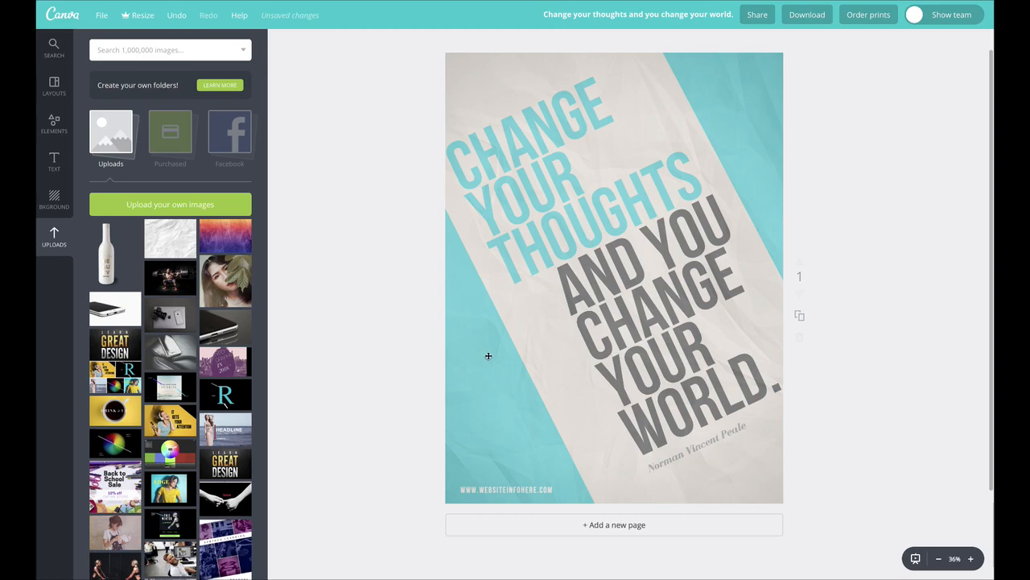